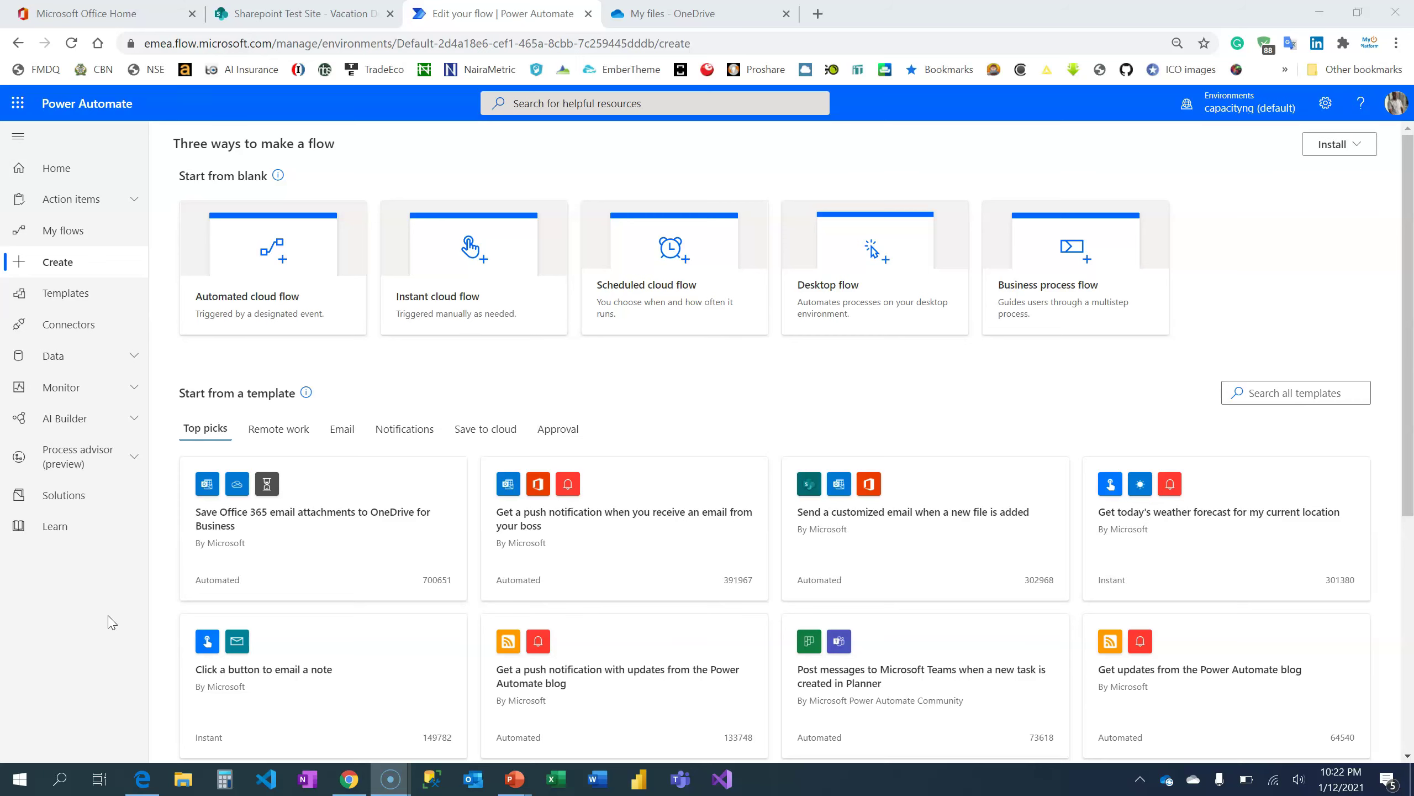
Create an instant cloud flow with a manual trigger, named 'Email Attachment in Power Automate'
{"action": "left_click", "coordinate": [499, 259]}
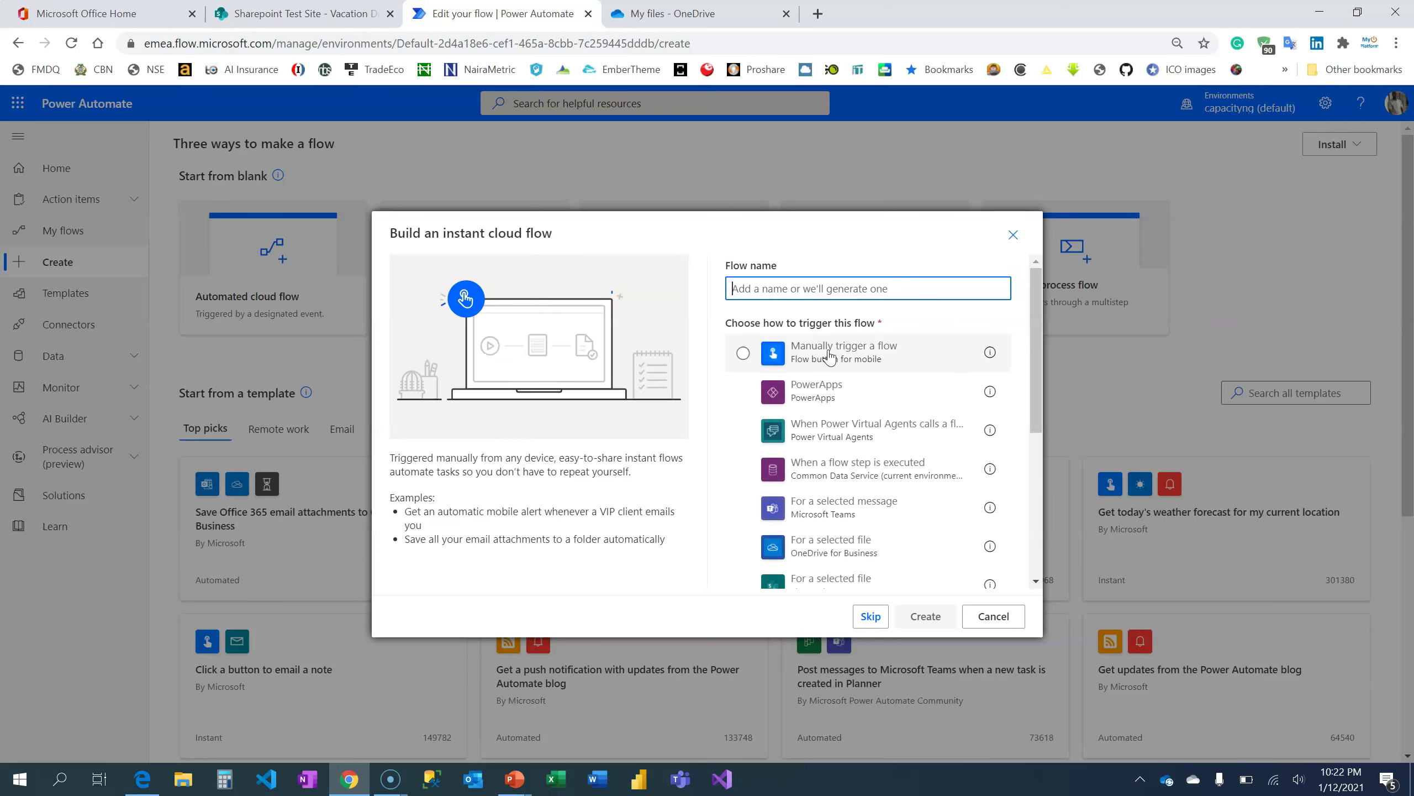
{"action": "left_click", "coordinate": [830, 357]}
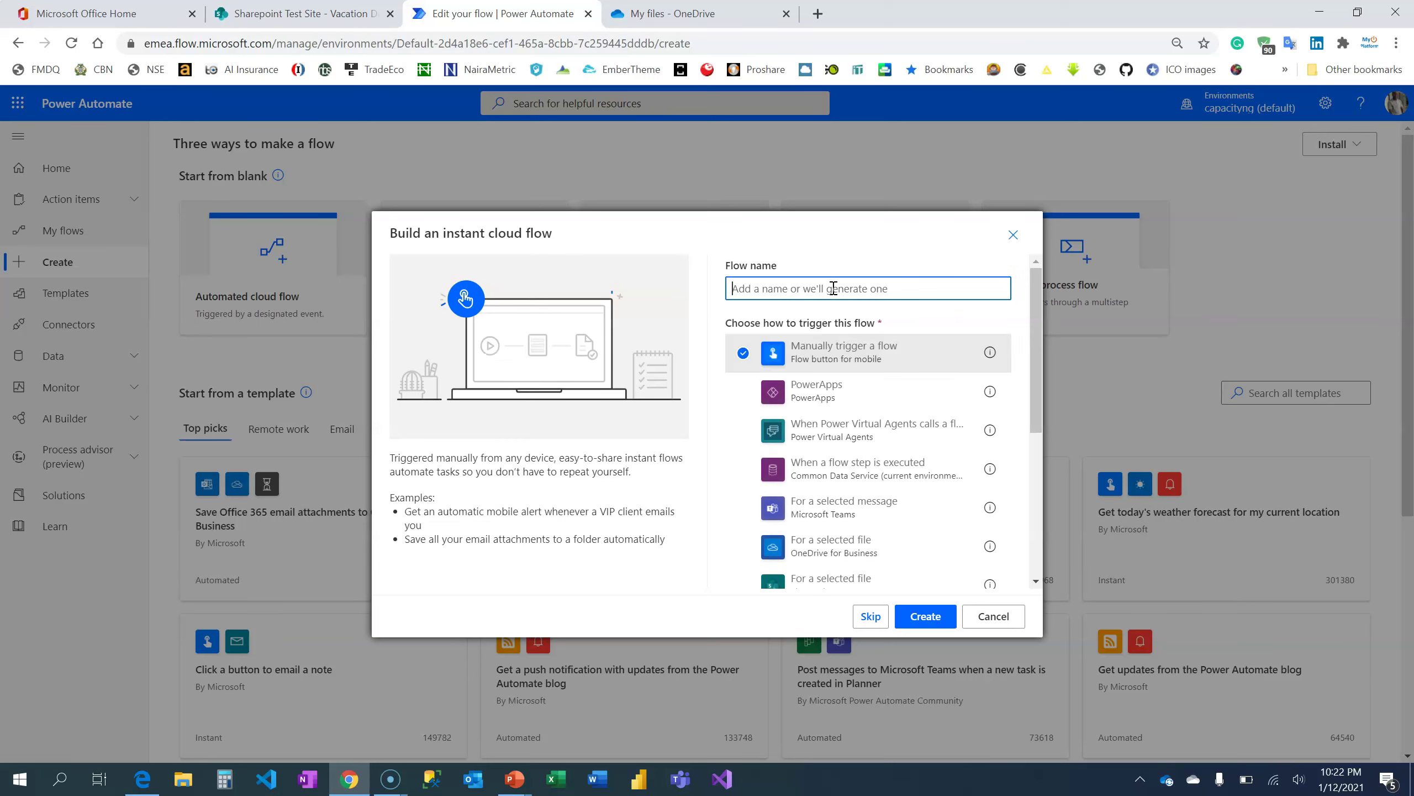
{"action": "type", "text": "Email Attachment in Power Automate"}
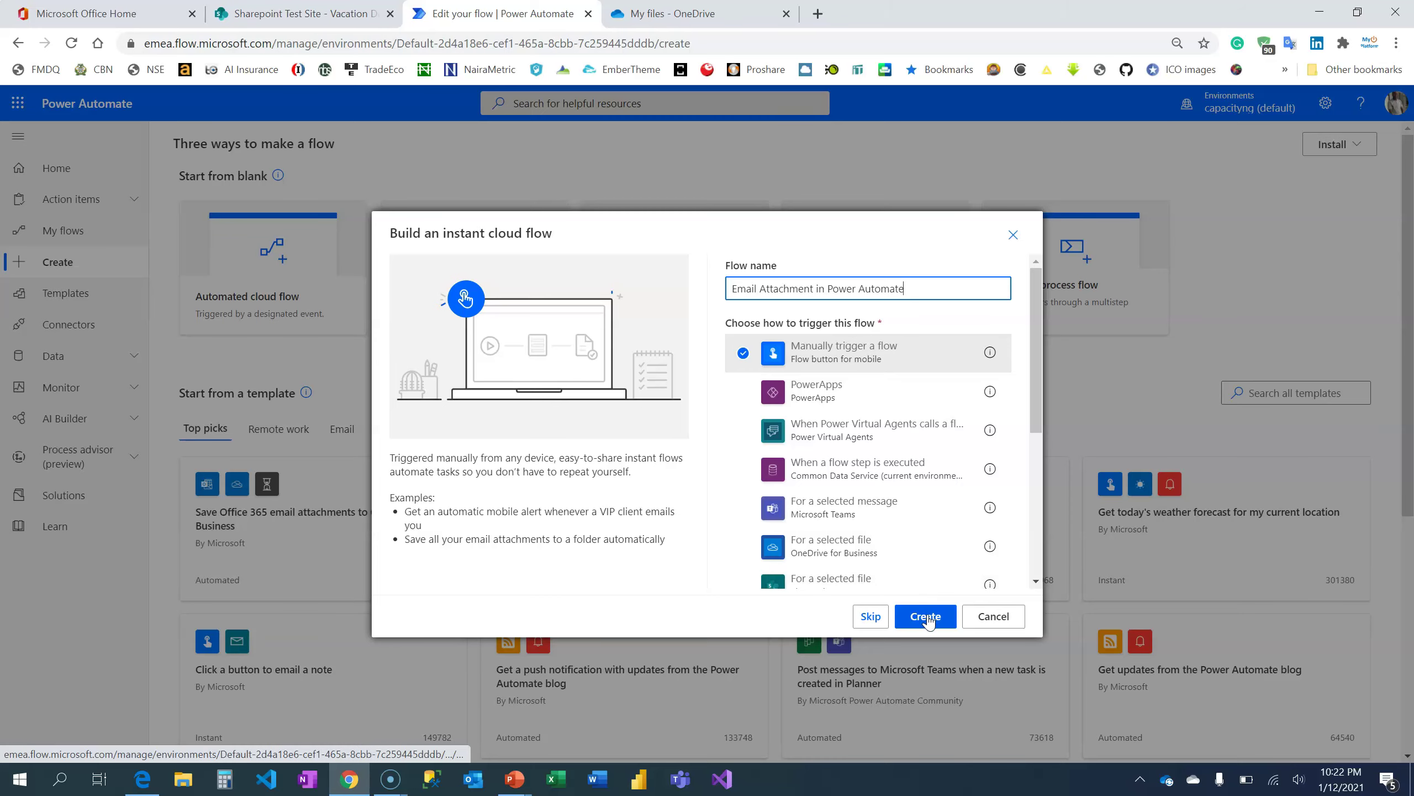
{"action": "left_click", "coordinate": [924, 614]}
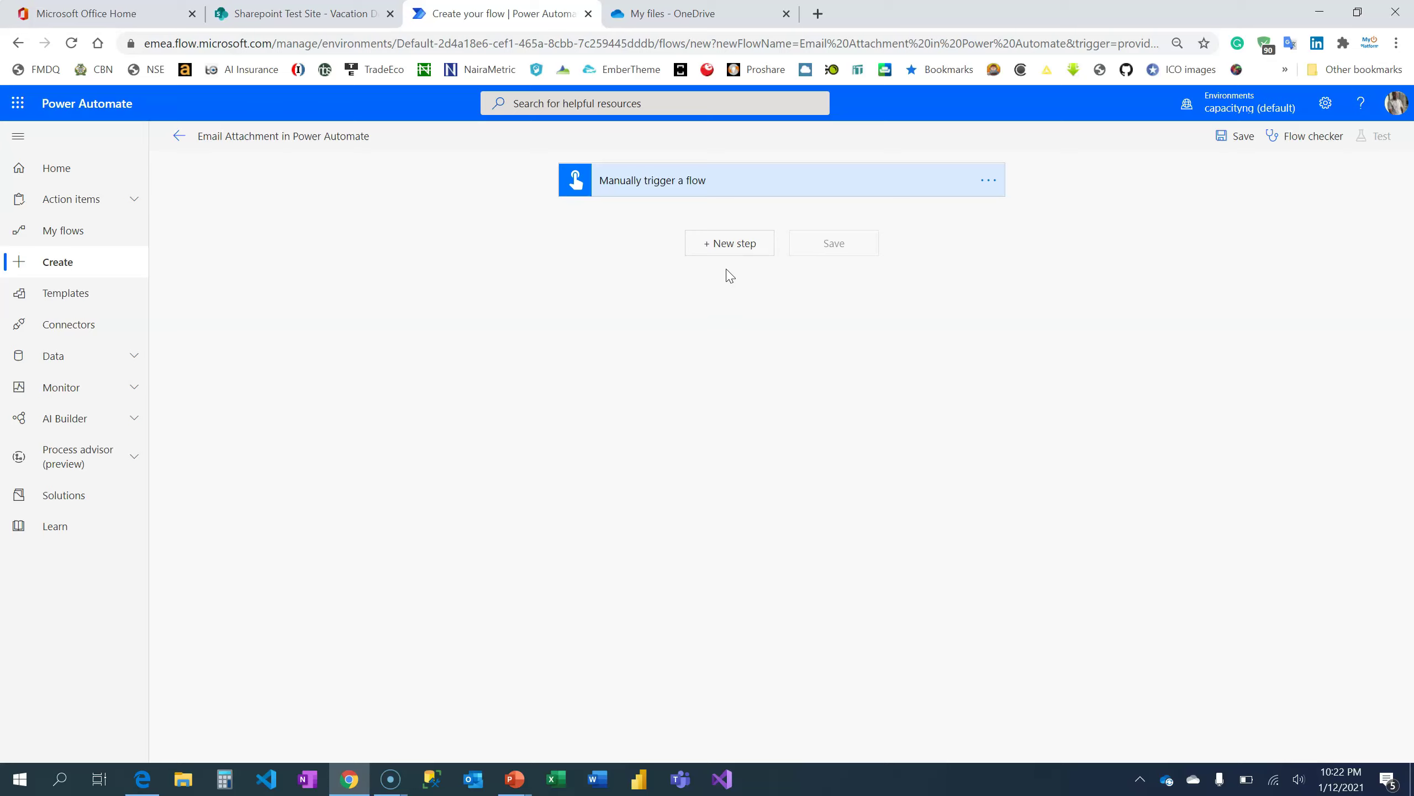
In OneDrive, open the Images folder holding PowerDiscuss Series.png
{"action": "left_click", "coordinate": [676, 14]}
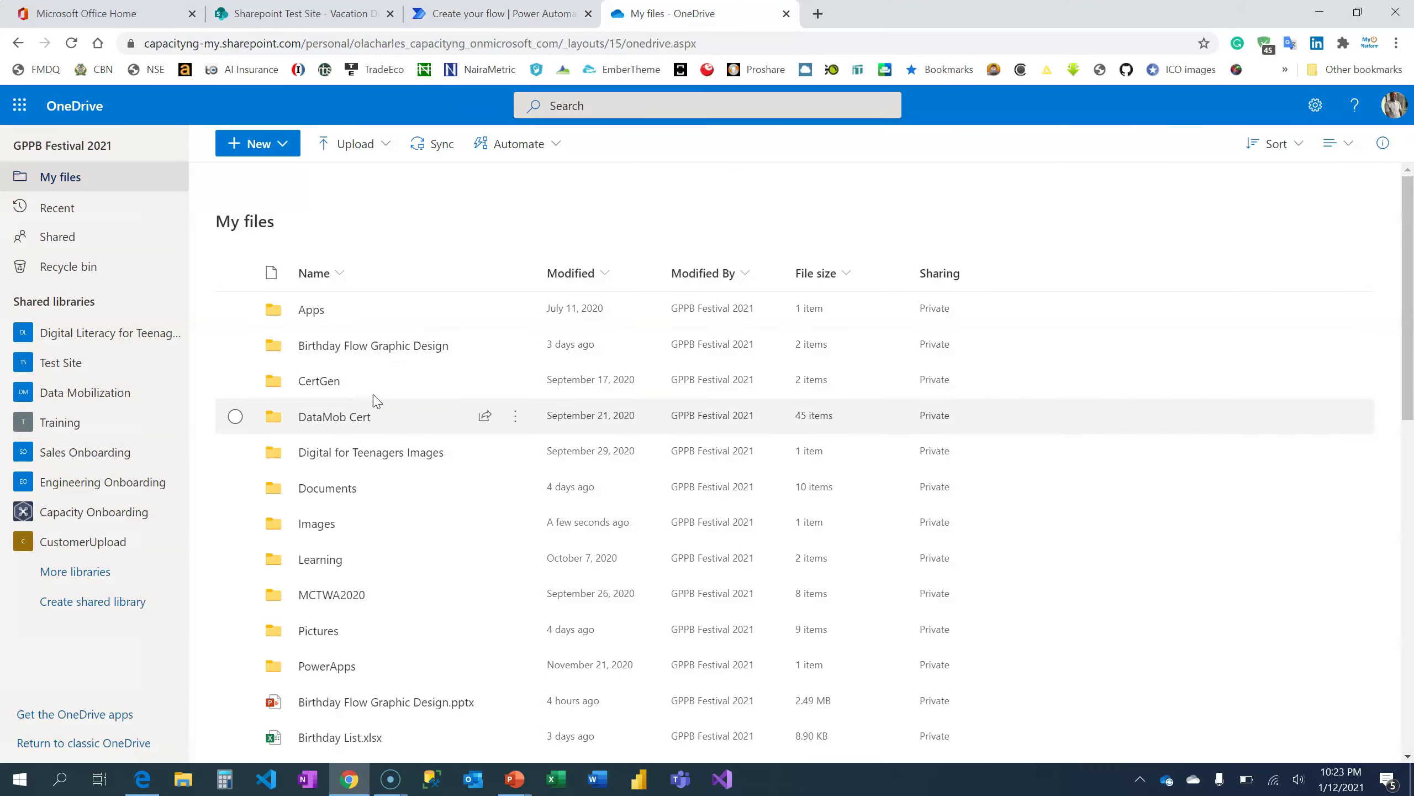
{"action": "left_click", "coordinate": [318, 523]}
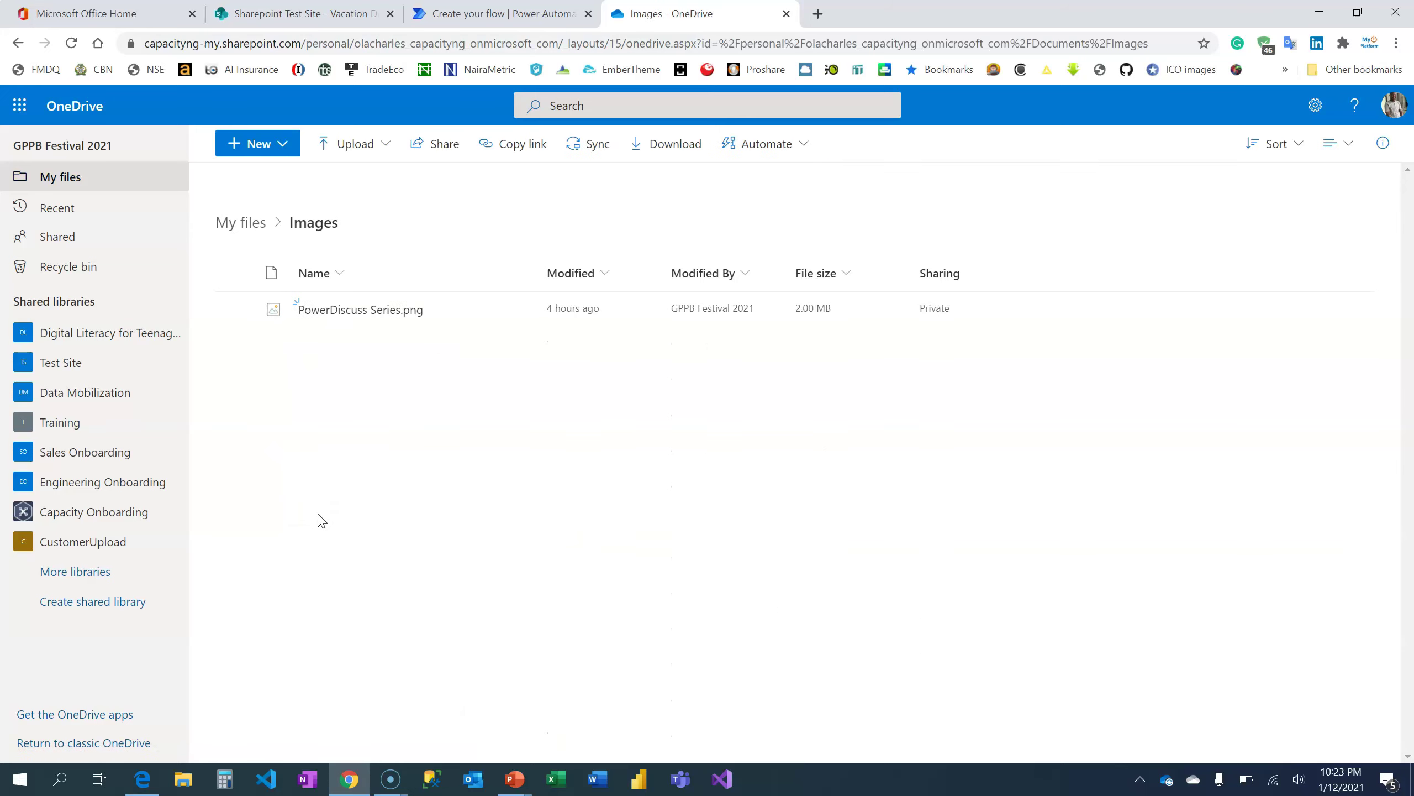
{"action": "mouse_move", "coordinate": [362, 314]}
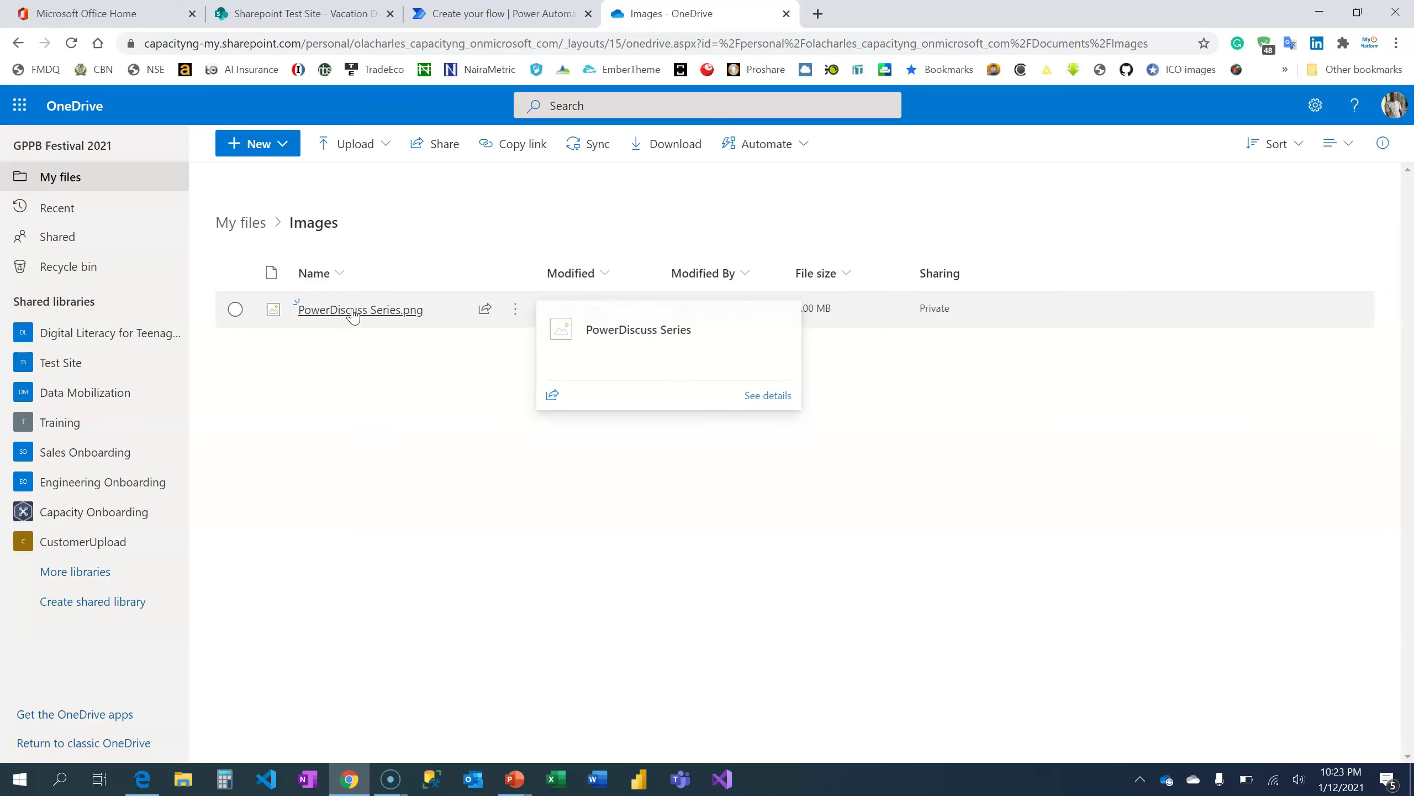
Add a OneDrive for Business 'Get file content' action after the manual trigger
{"action": "left_click", "coordinate": [476, 13]}
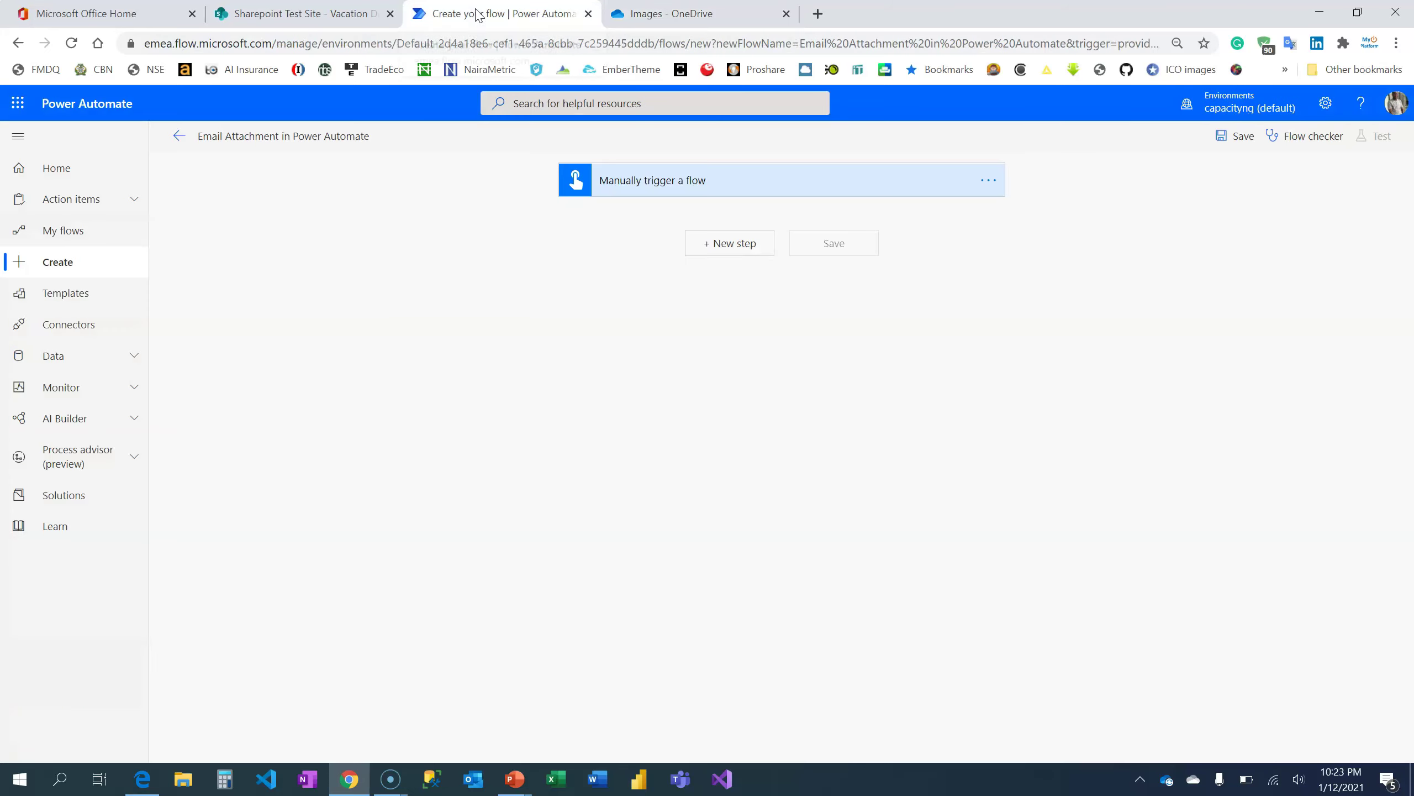
{"action": "left_click", "coordinate": [701, 243]}
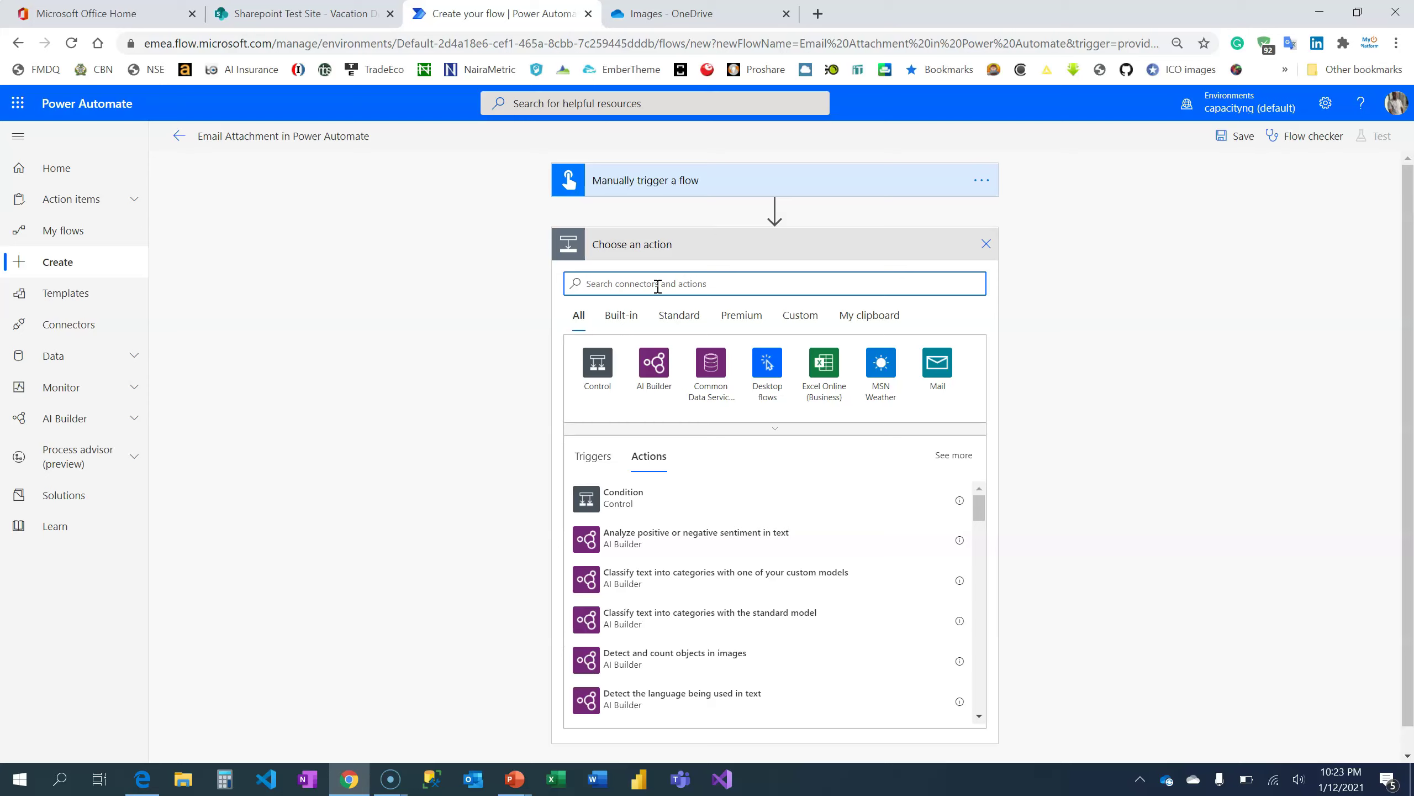
{"action": "type", "text": "get file content"}
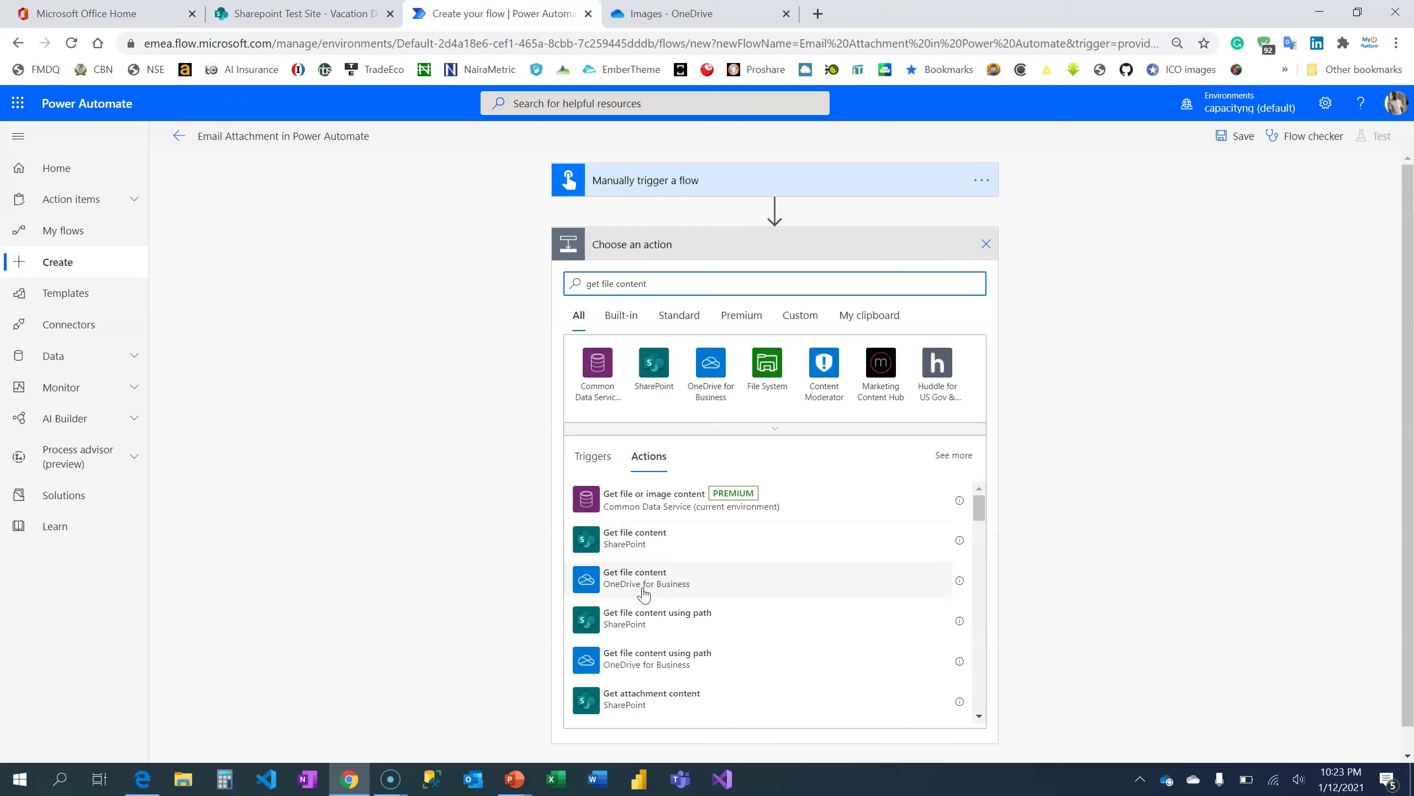
{"action": "left_click", "coordinate": [647, 581]}
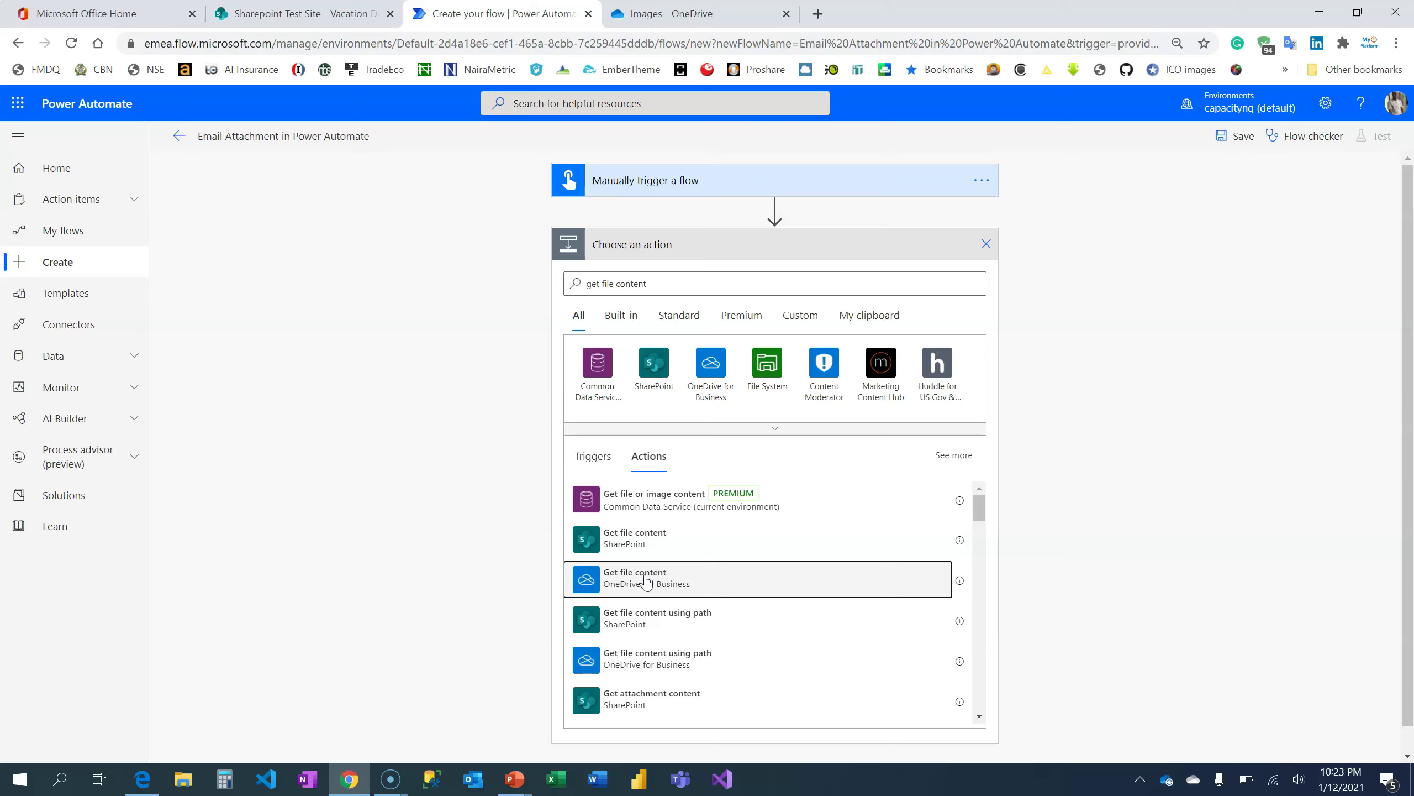
{"action": "left_click", "coordinate": [646, 581]}
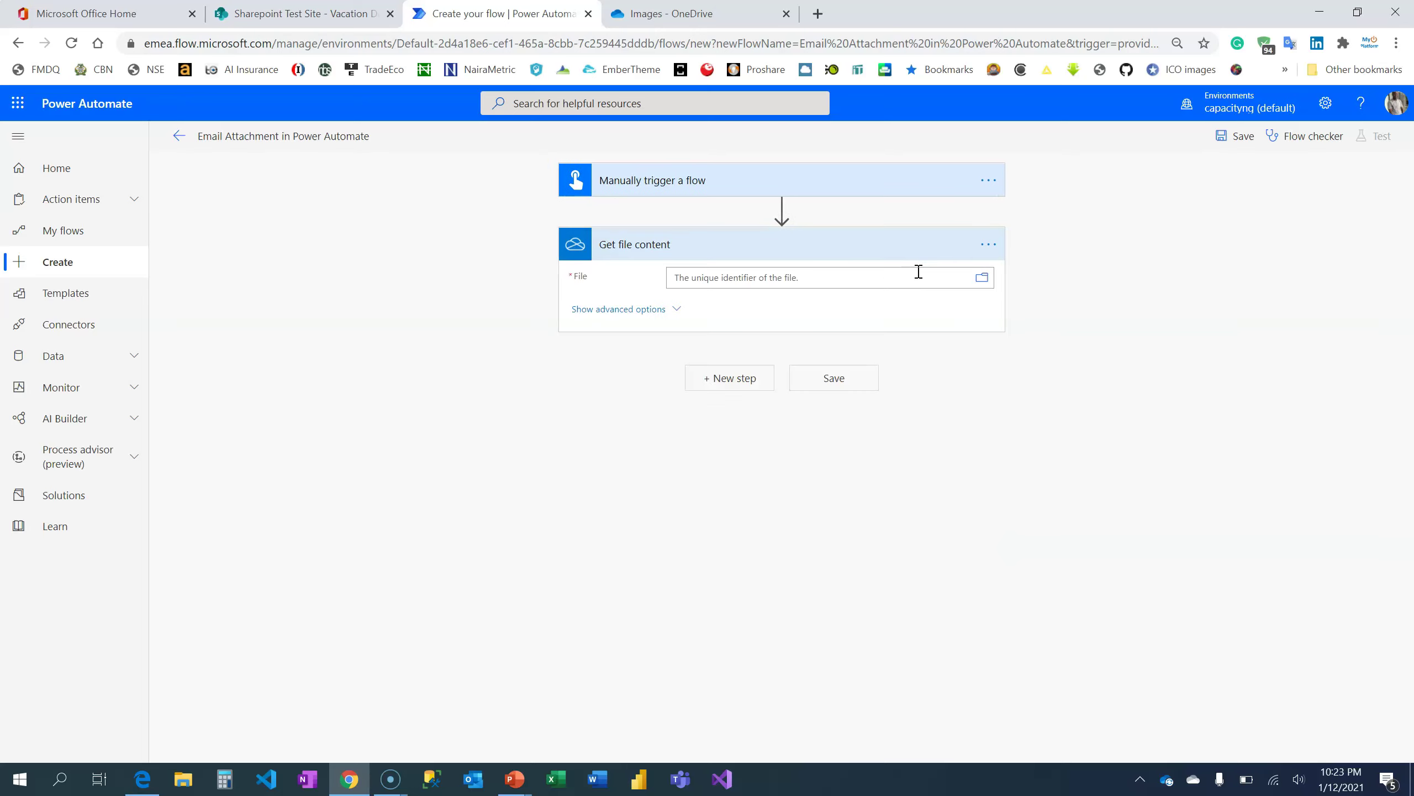
Point Get file content at /Images/PowerDiscuss Series.png, then search actions for 'send an email'
{"action": "left_click", "coordinate": [982, 278]}
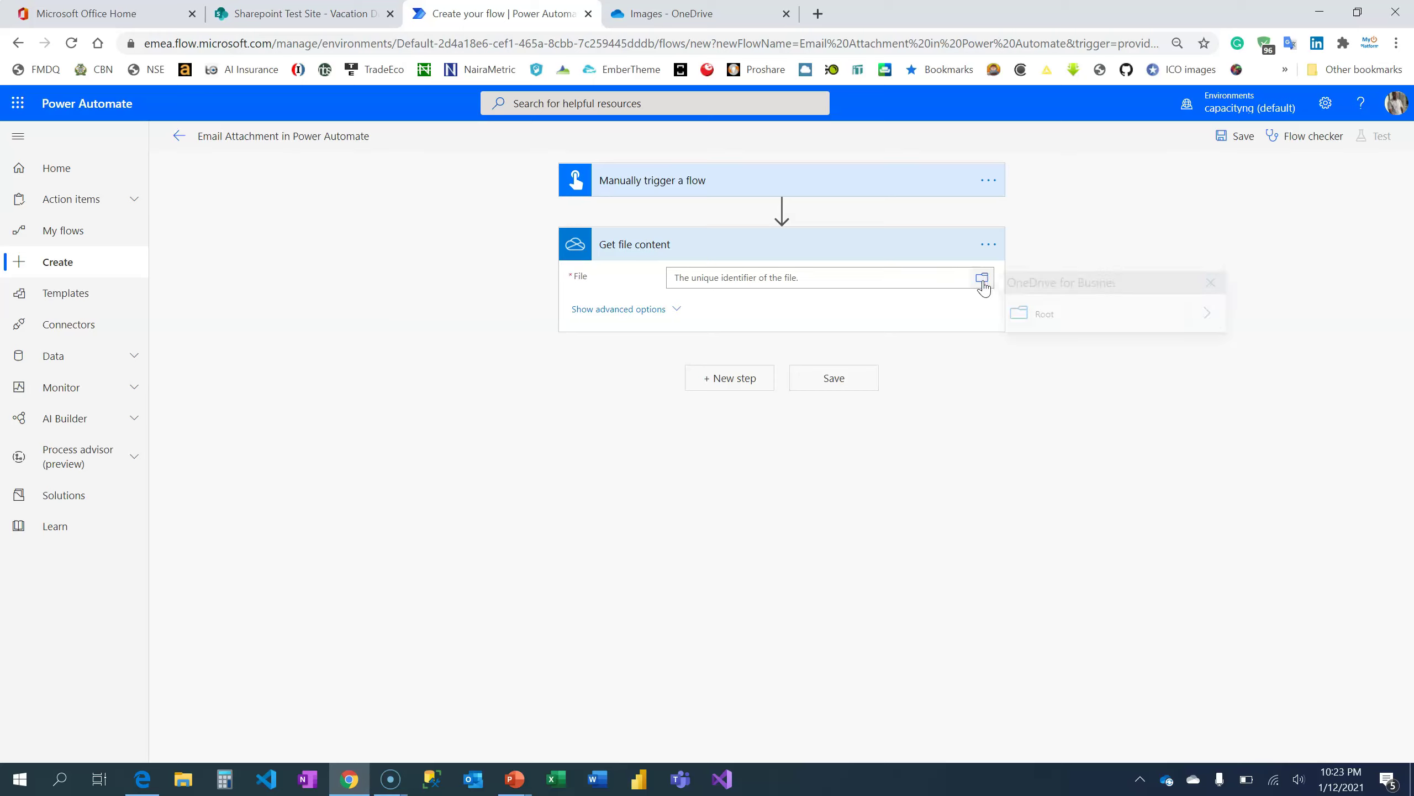
{"action": "left_click", "coordinate": [1212, 314]}
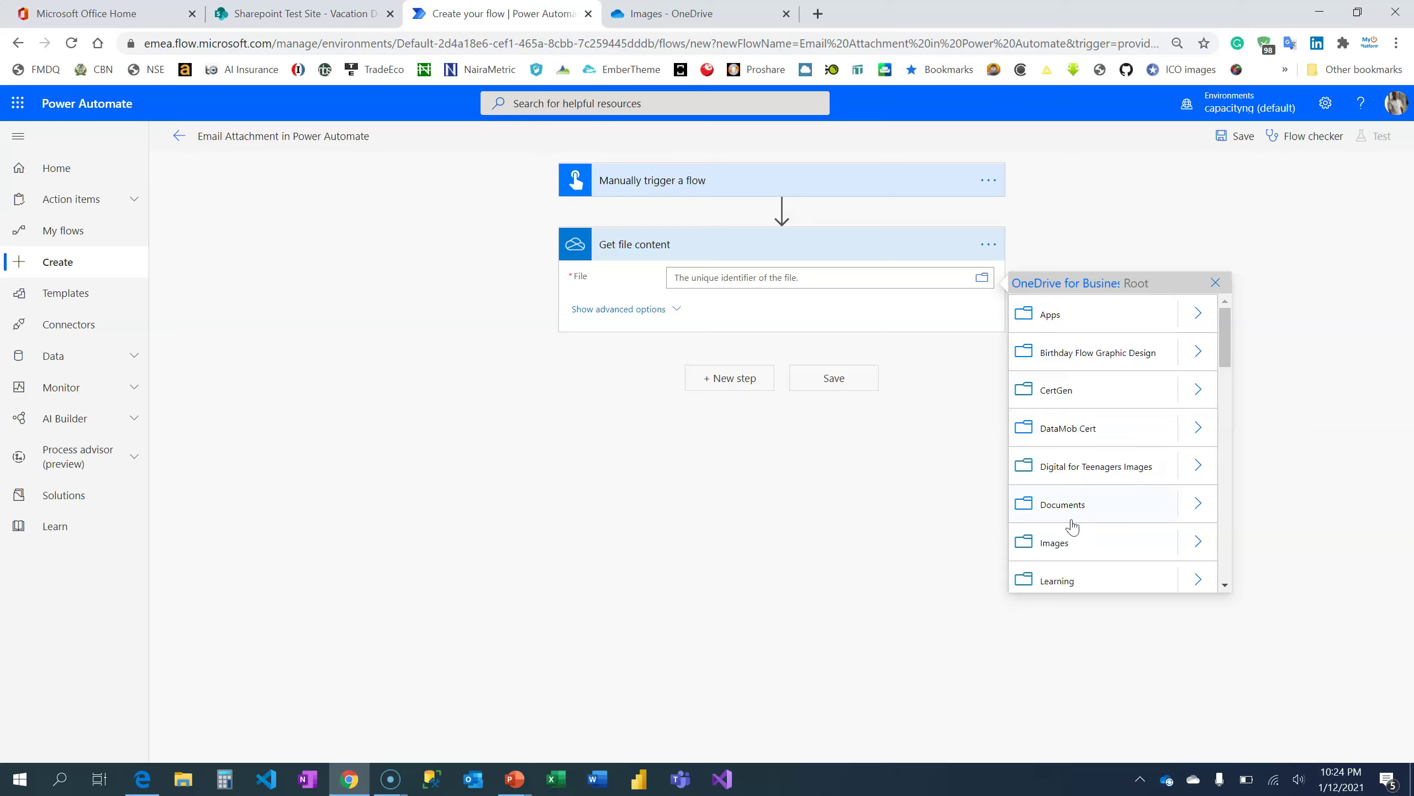
{"action": "left_click", "coordinate": [1196, 542]}
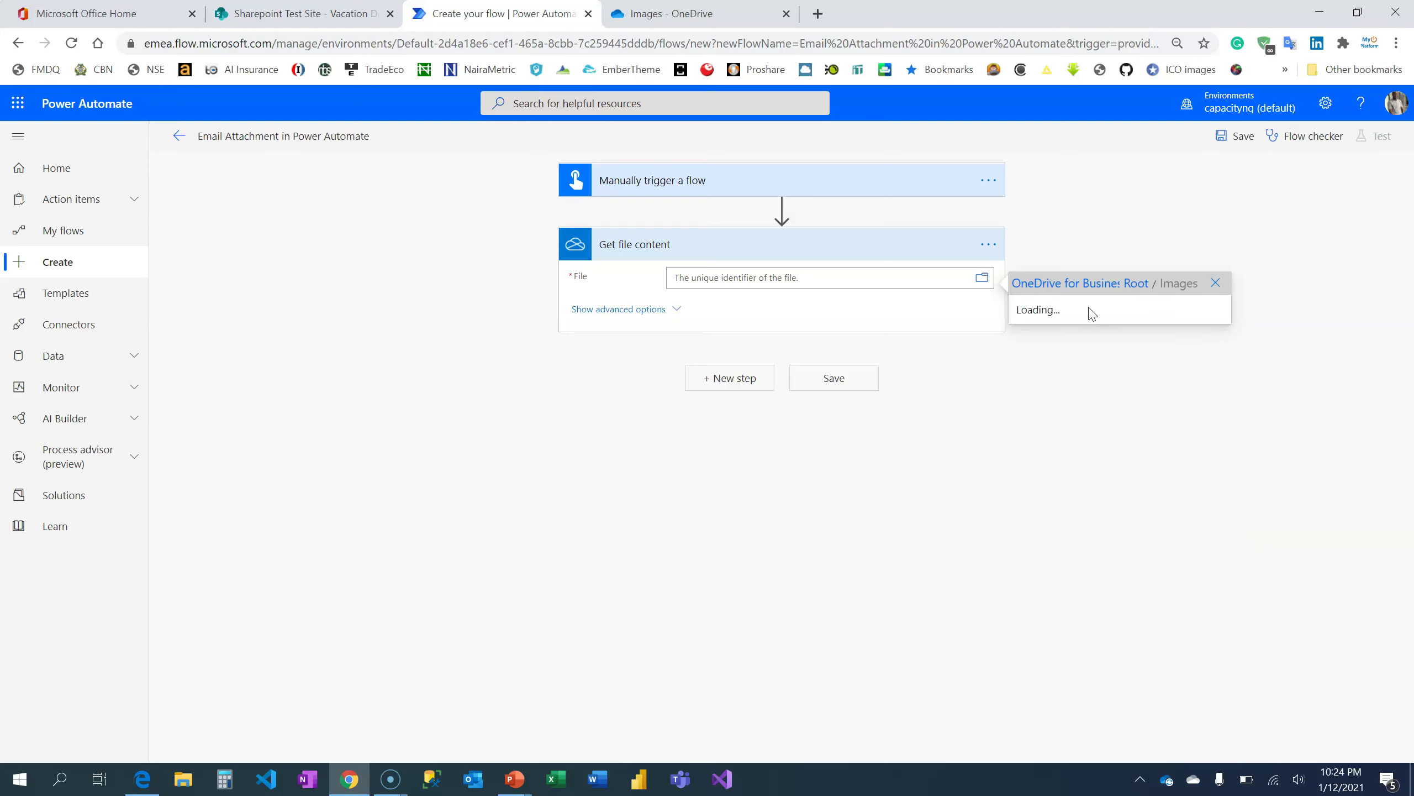
{"action": "left_click", "coordinate": [1068, 316]}
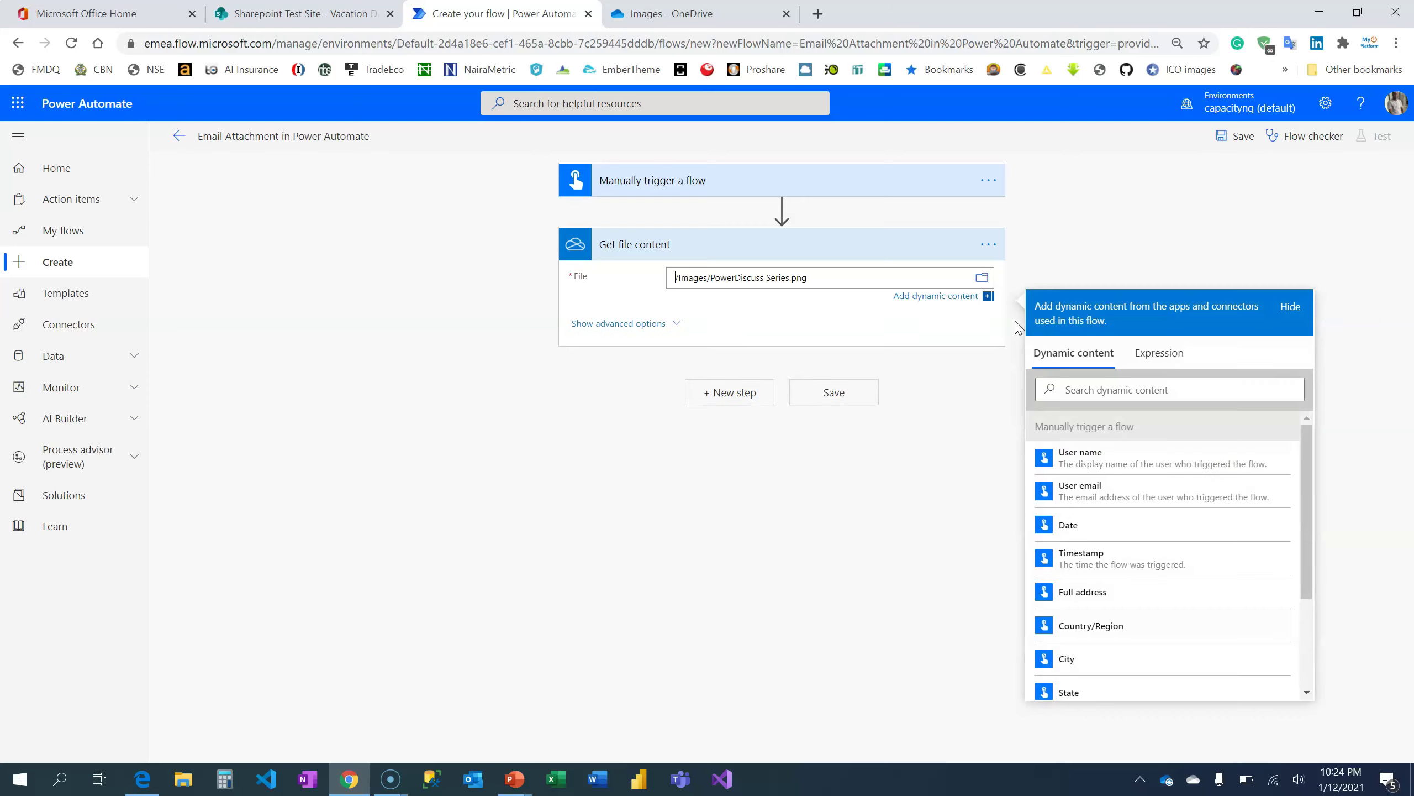
{"action": "left_click", "coordinate": [730, 393]}
{"action": "type", "text": "send an email"}
Add Send an email (V2) with the recipient's e-mail address and subject 'Watch Out For PowerDiscuss'
{"action": "left_click", "coordinate": [652, 611]}
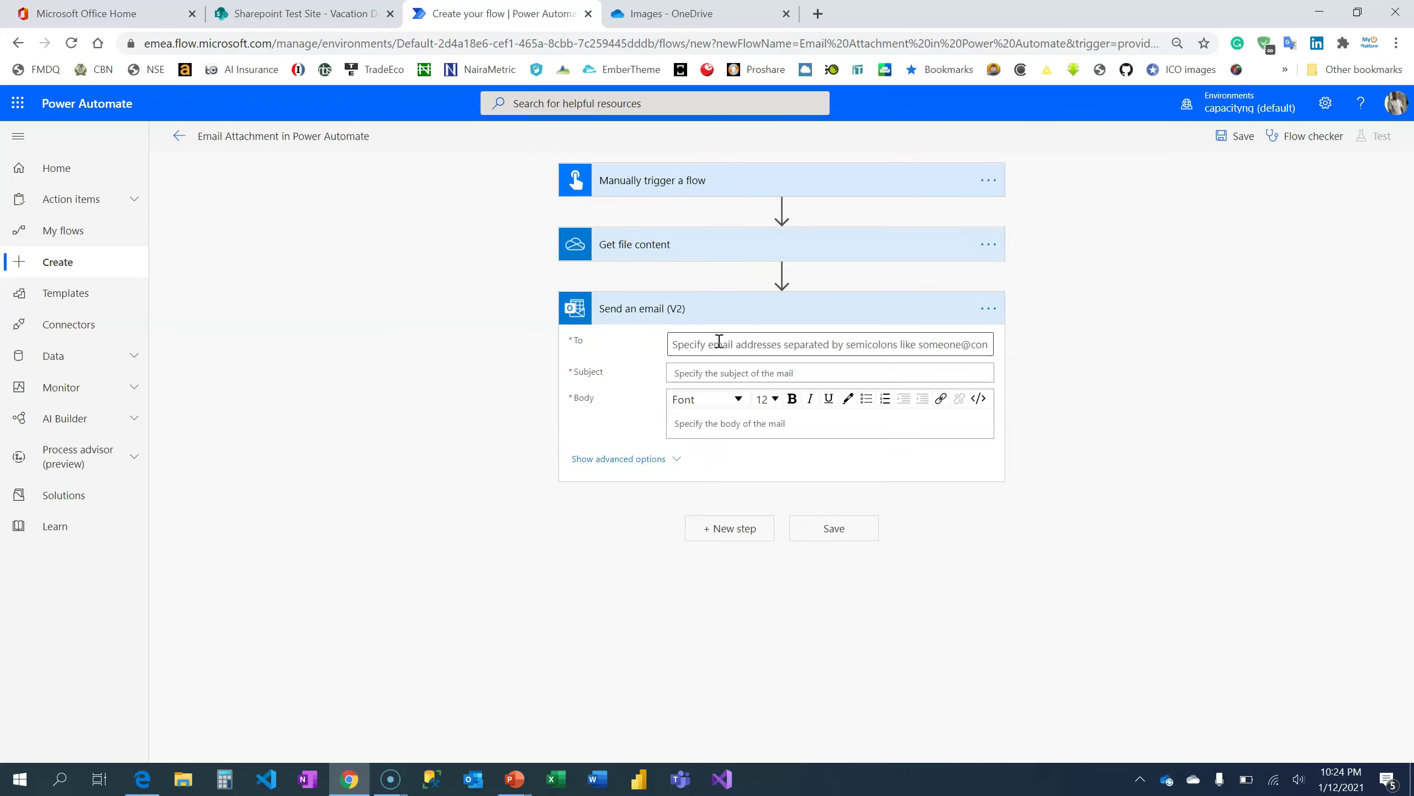
{"action": "left_click", "coordinate": [719, 341]}
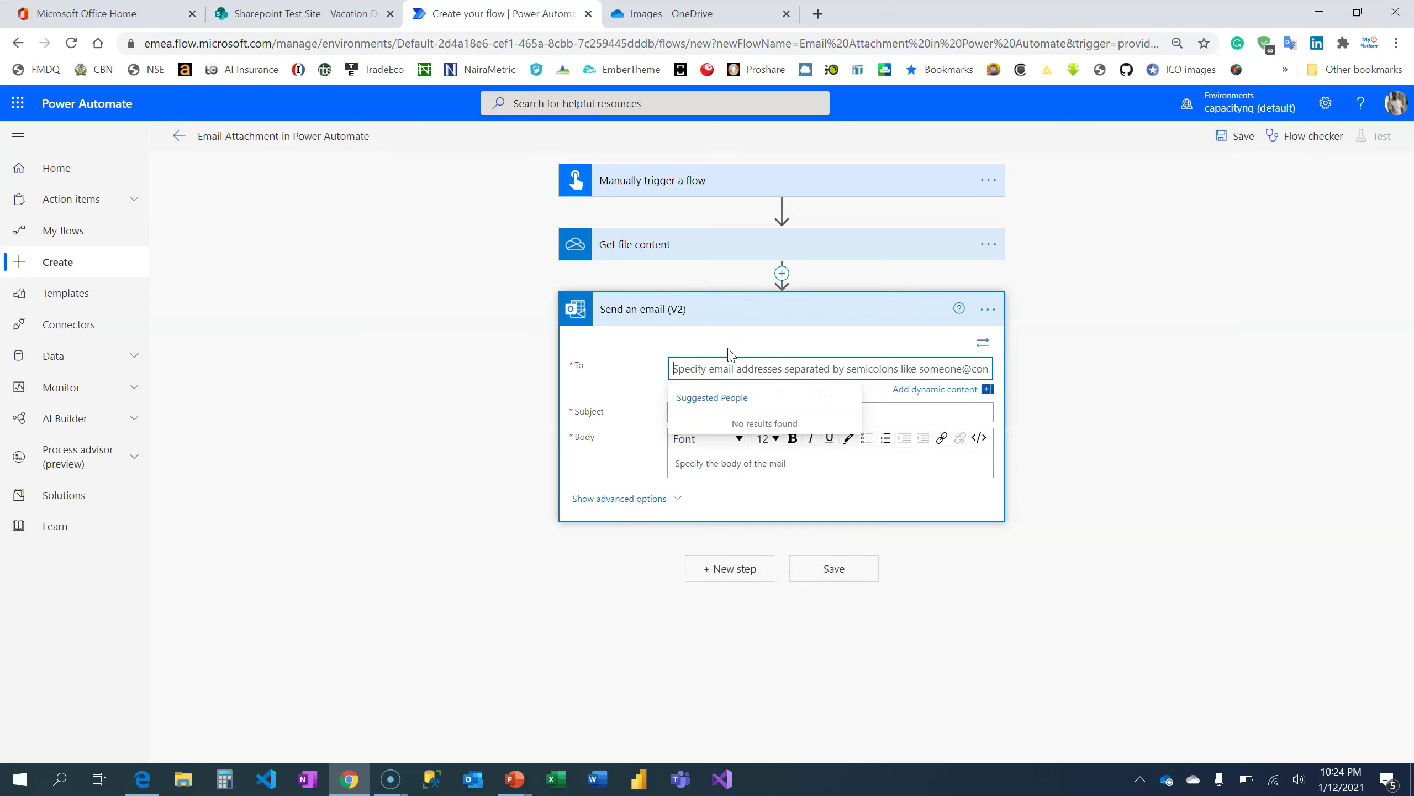
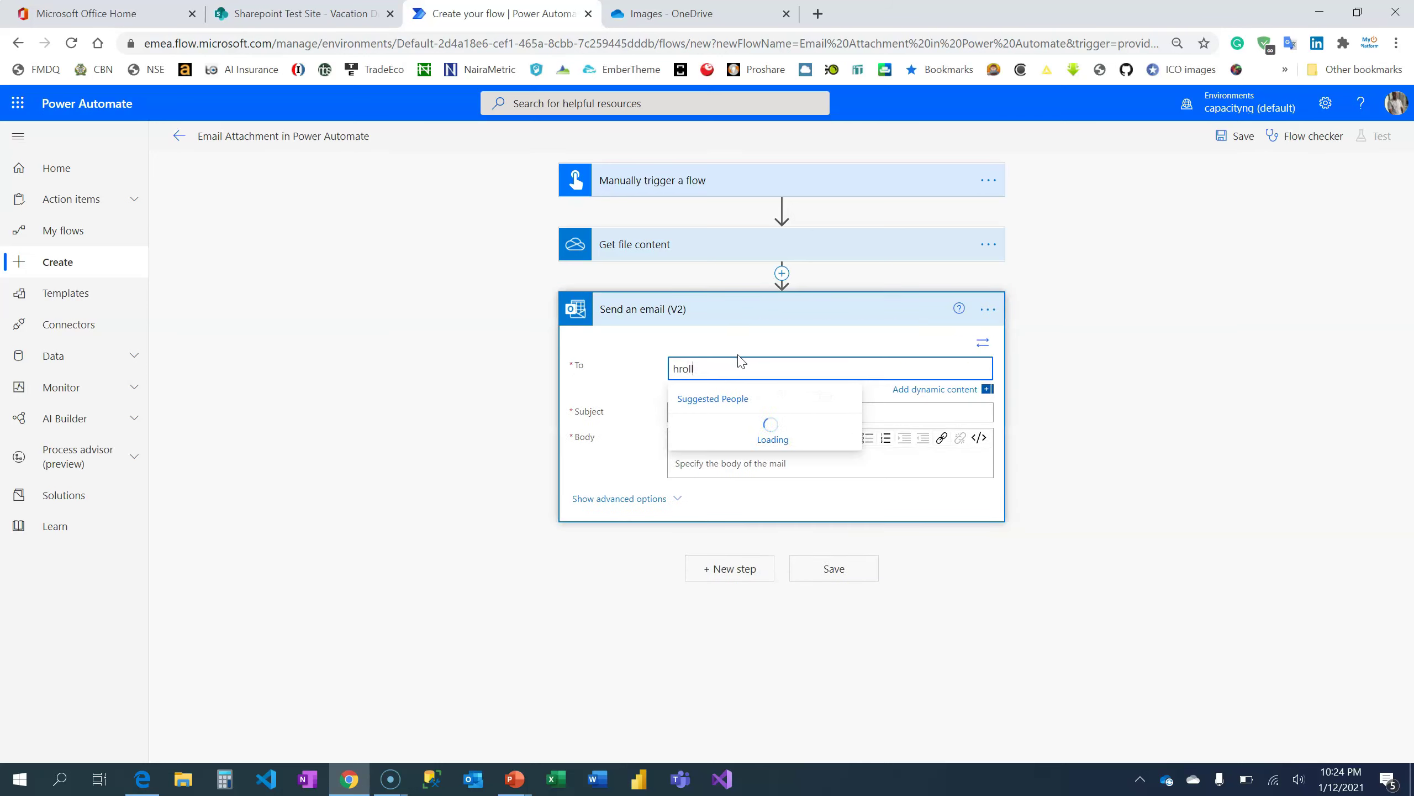
{"action": "left_click", "coordinate": [927, 412]}
{"action": "type", "text": "Watch ou"}
{"action": "key", "text": "BackSpace"}
{"action": "key", "text": "BackSpace"}
{"action": "key", "text": "BackSpace"}
{"action": "type", "text": "Out F"}
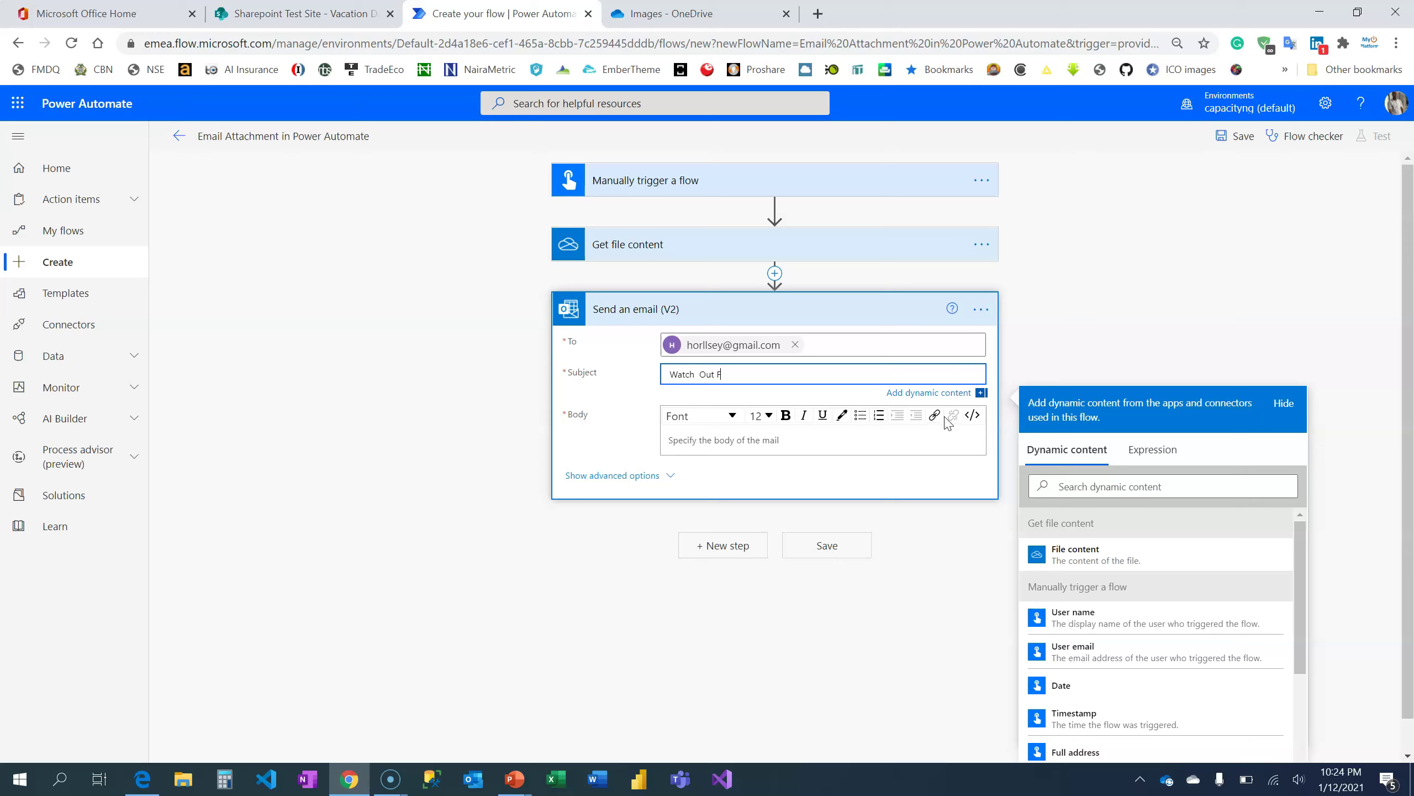
{"action": "type", "text": "or PowerDiscuss"}
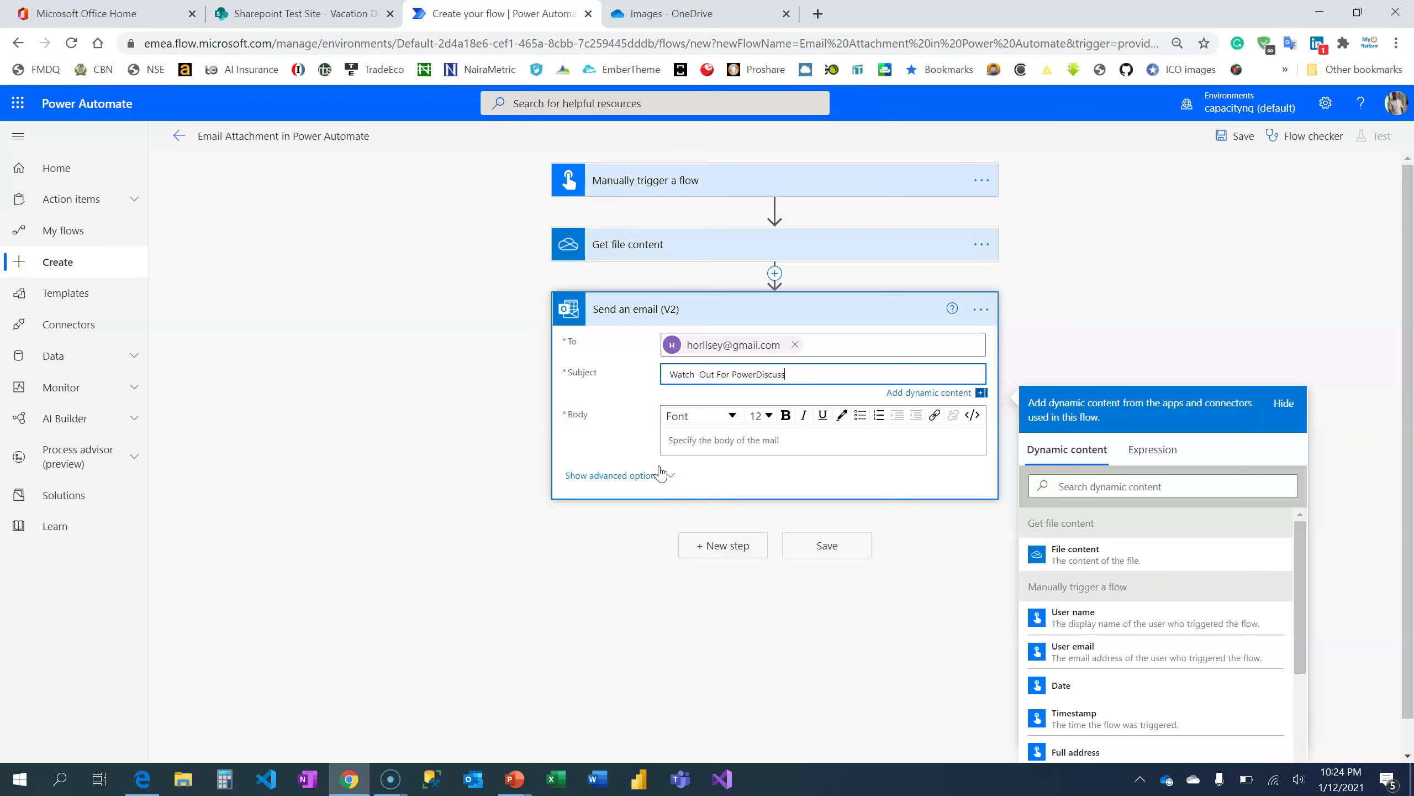
Show the email's advanced options and set Importance to Normal
{"action": "left_click", "coordinate": [657, 475]}
{"action": "scroll", "coordinate": [696, 624], "scroll_direction": "down", "scroll_amount": 1}
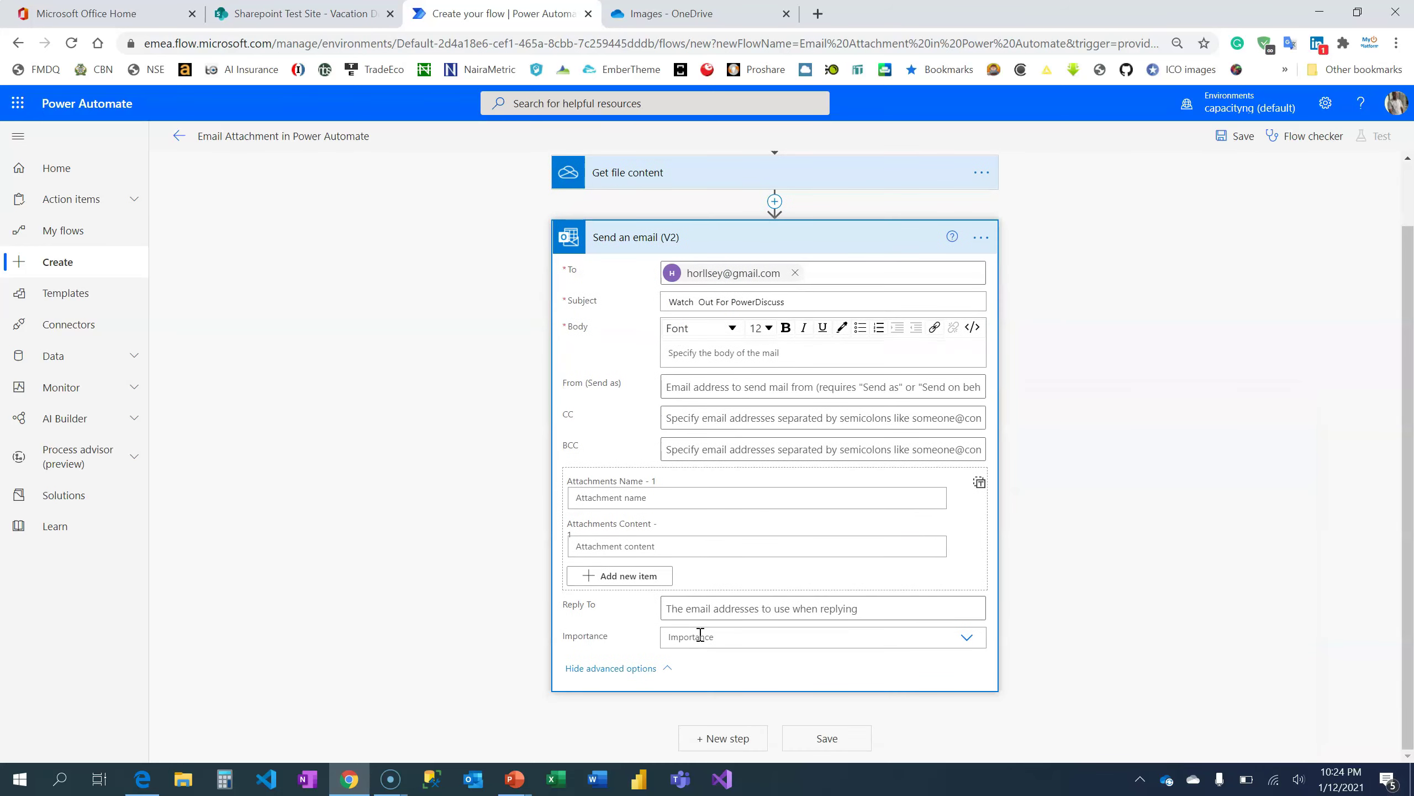
{"action": "left_click", "coordinate": [700, 636]}
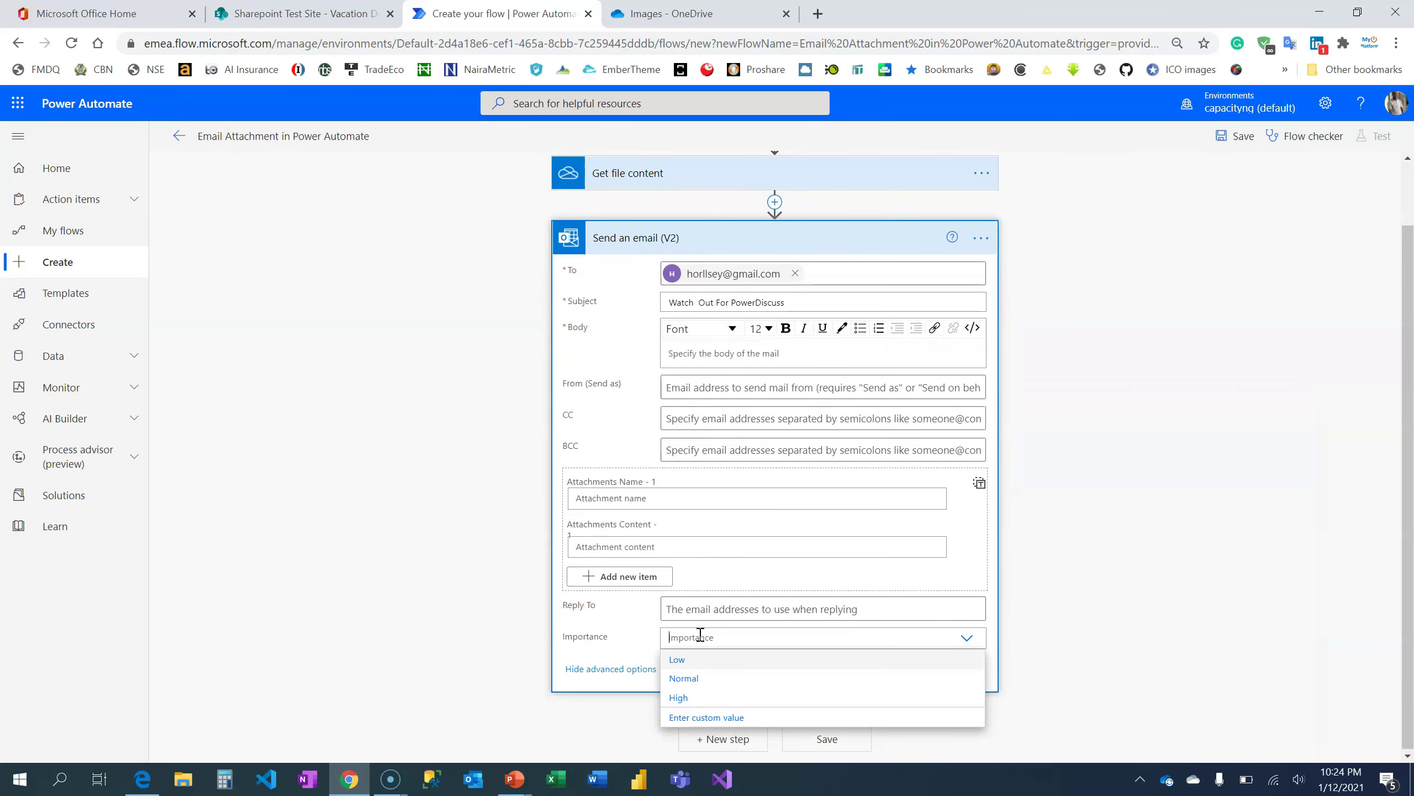
{"action": "left_click", "coordinate": [700, 681]}
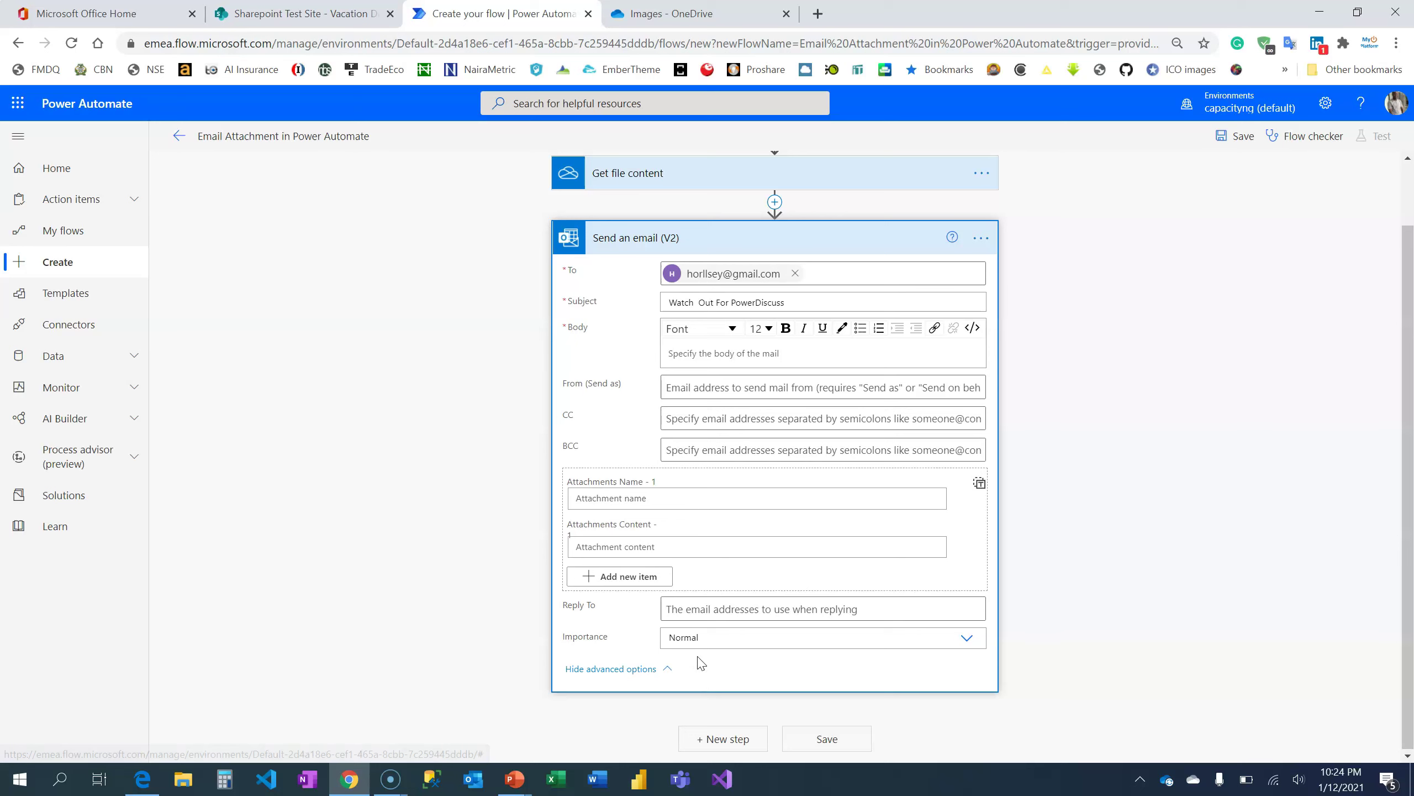
{"action": "left_click", "coordinate": [672, 548]}
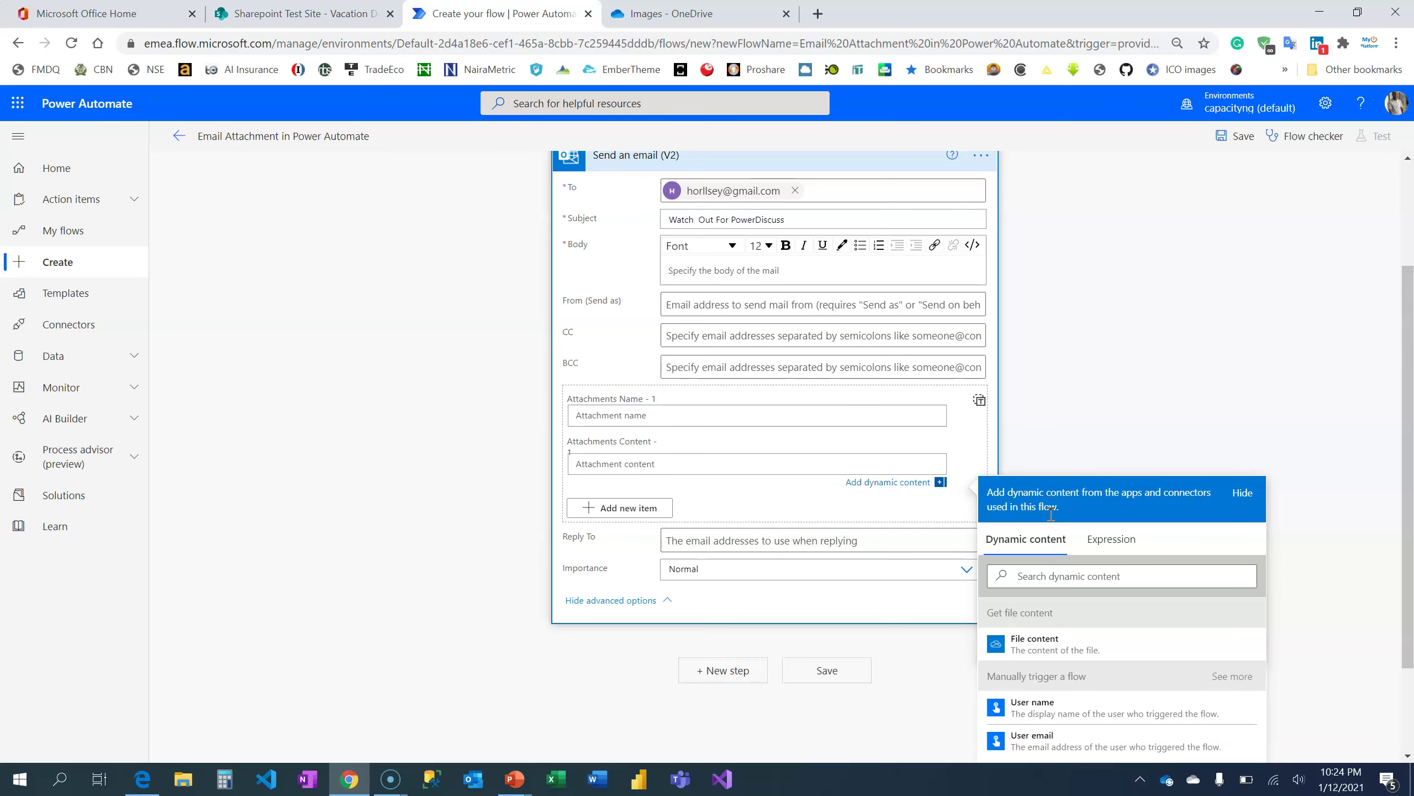
Attach the Get file content output as File content, named Flier.png
{"action": "scroll", "coordinate": [1008, 574], "scroll_direction": "up", "scroll_amount": 3}
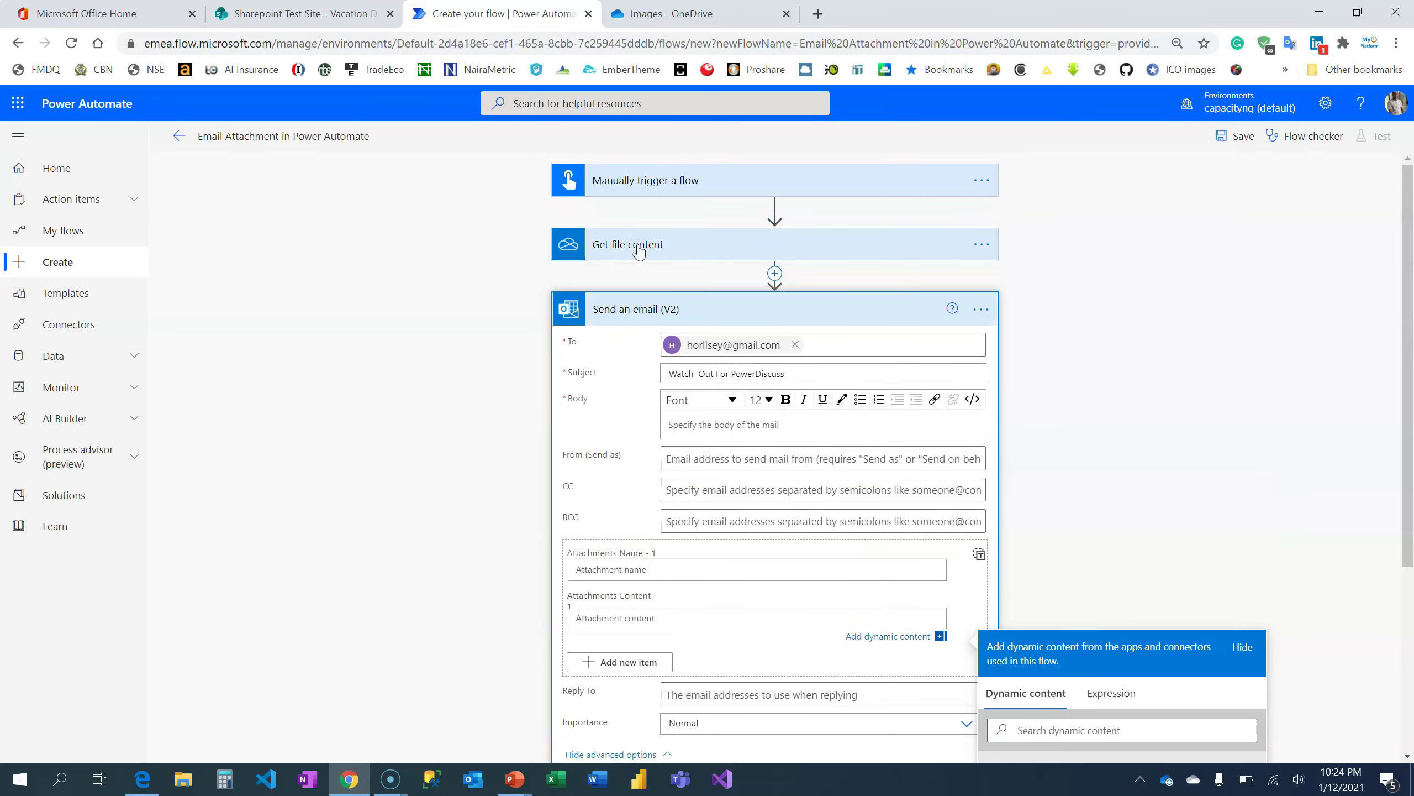
{"action": "scroll", "coordinate": [770, 161], "scroll_direction": "down", "scroll_amount": 5}
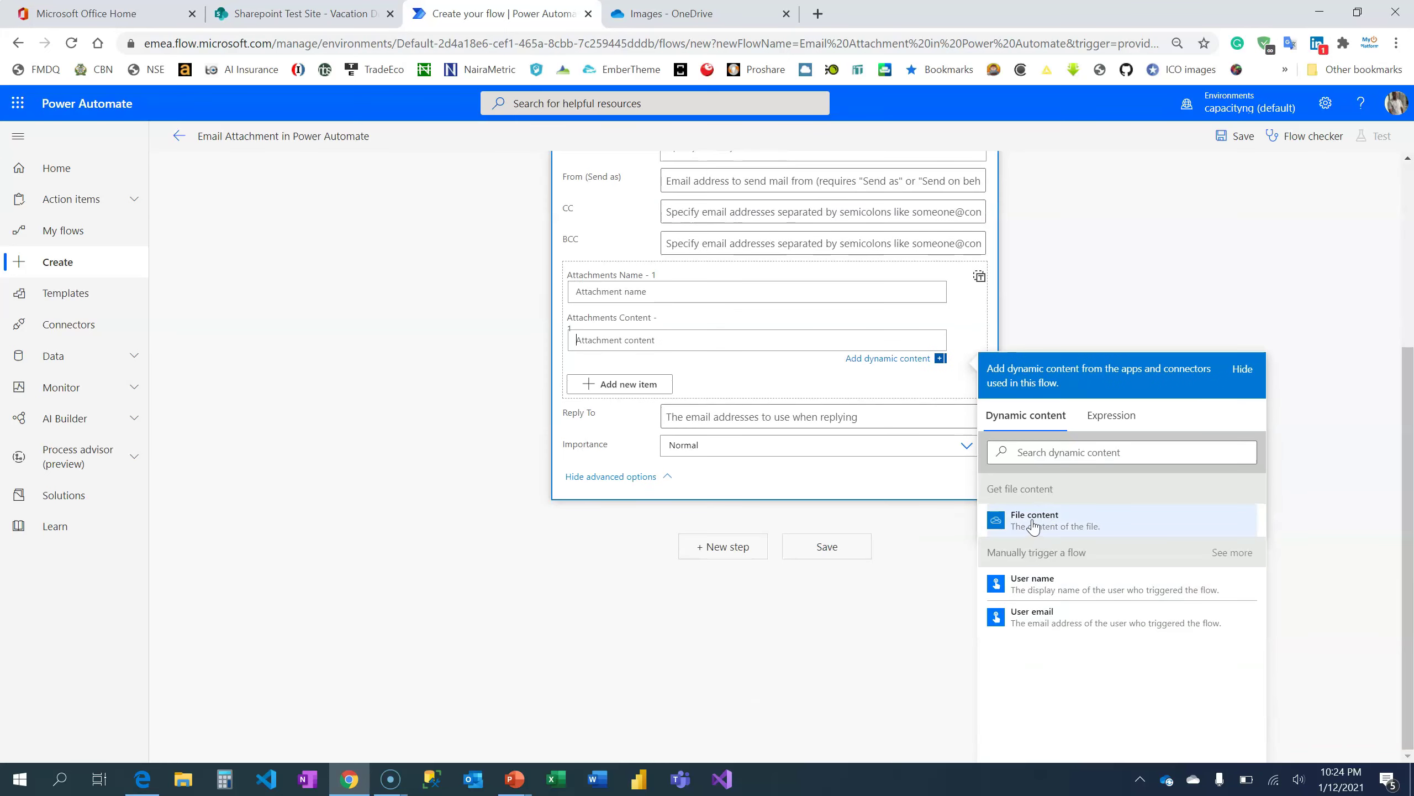
{"action": "left_click", "coordinate": [1033, 526]}
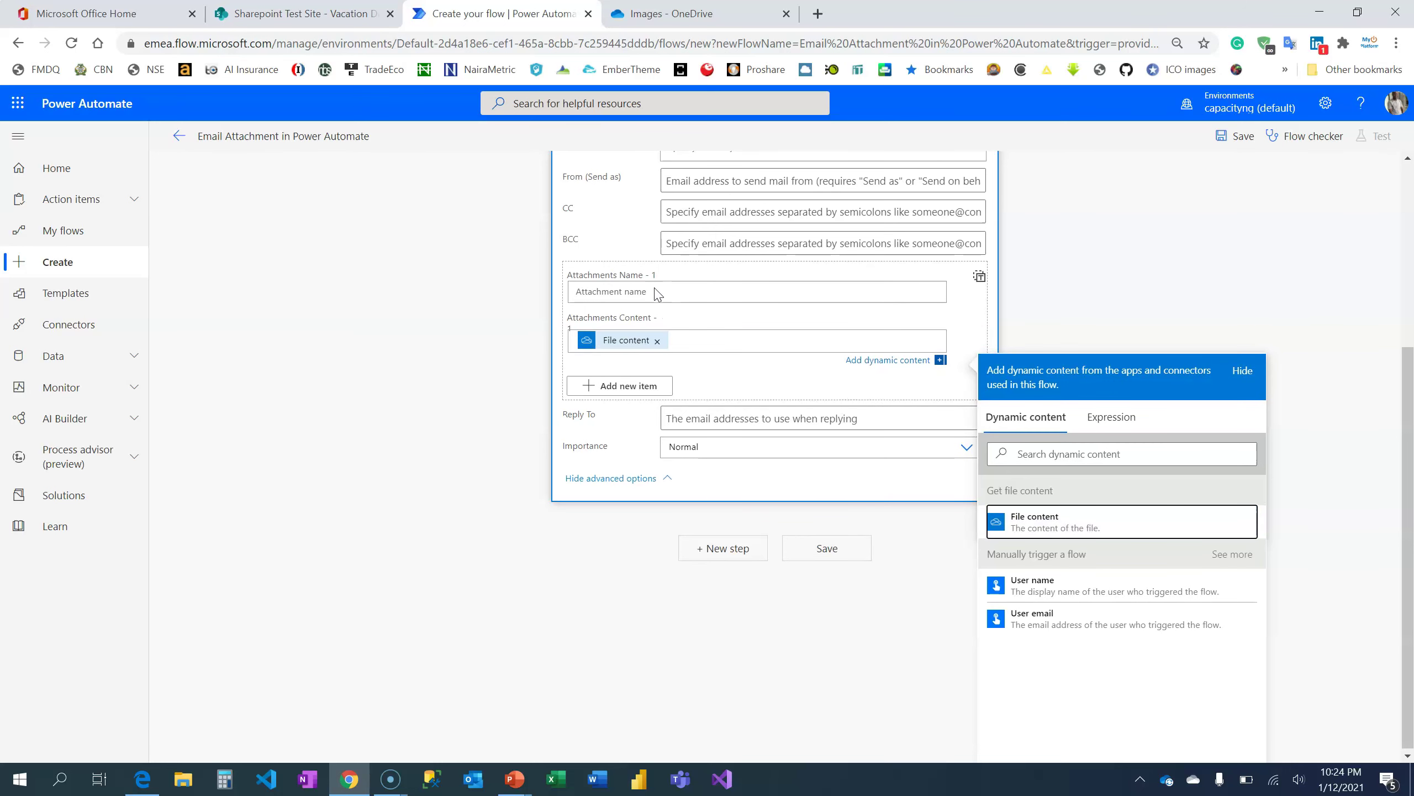
{"action": "left_click", "coordinate": [657, 292]}
{"action": "scroll", "coordinate": [654, 292], "scroll_direction": "up", "scroll_amount": 2}
{"action": "type", "text": "Flier.p"}
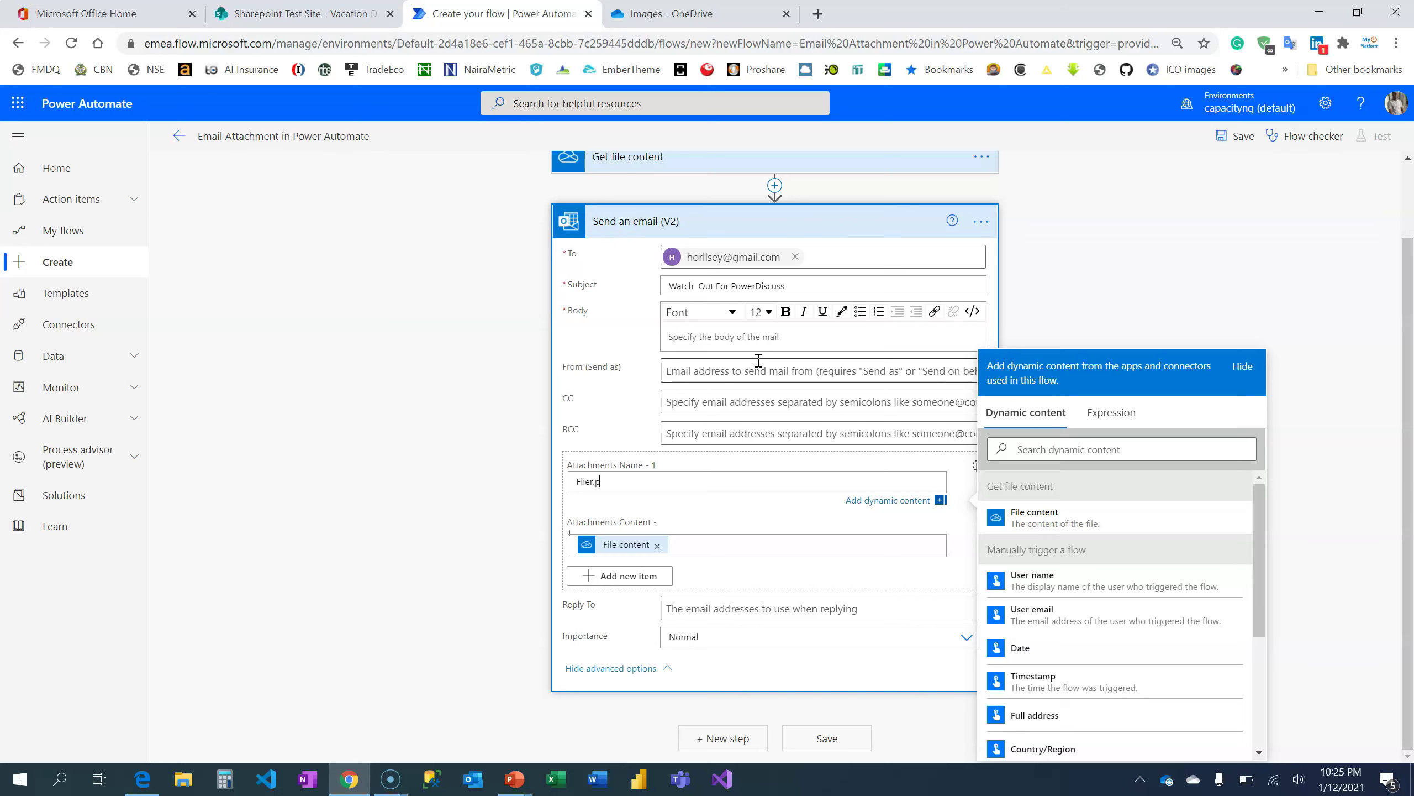
{"action": "type", "text": "ng"}
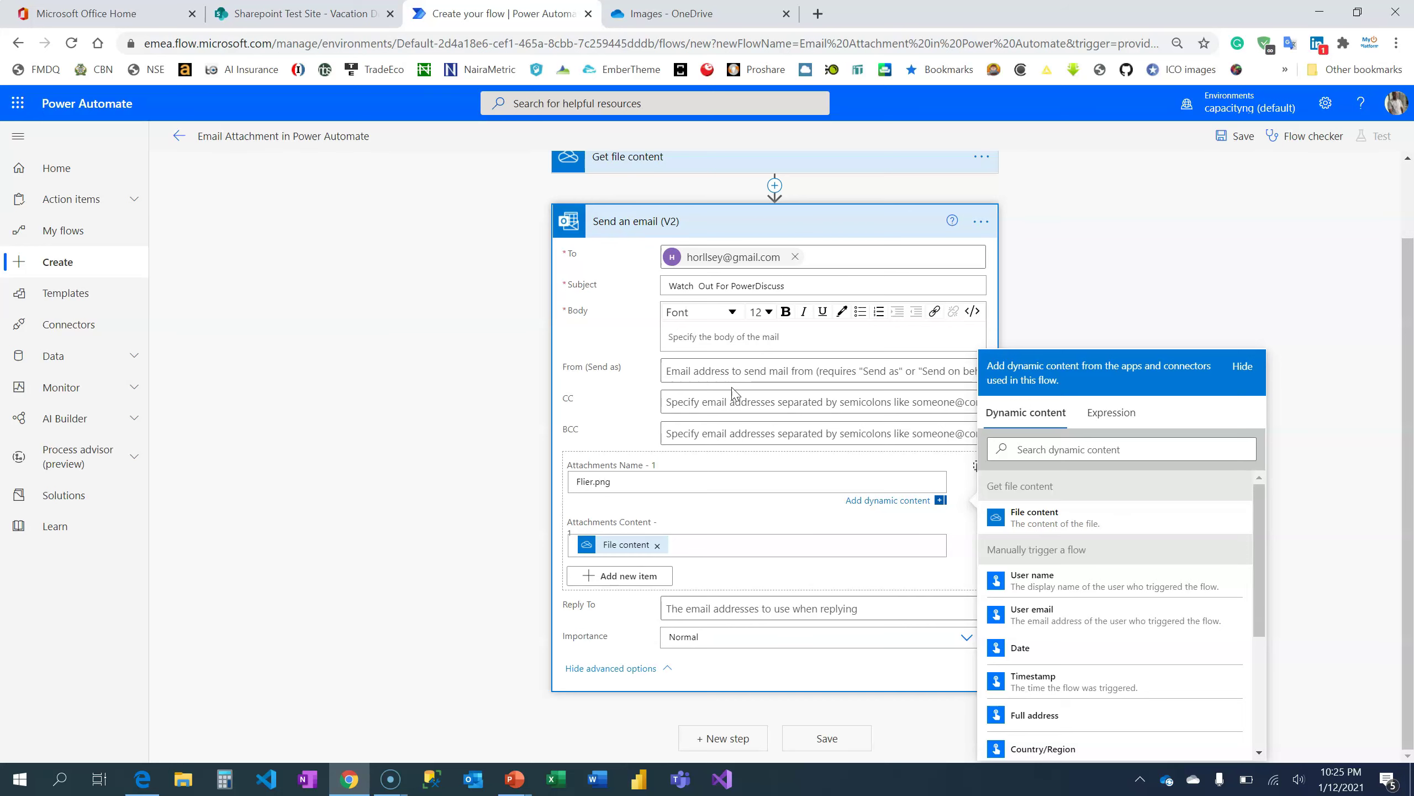
Write the email body: 'Hi,' and a line saying something exciting is coming in February
{"action": "left_click", "coordinate": [745, 342]}
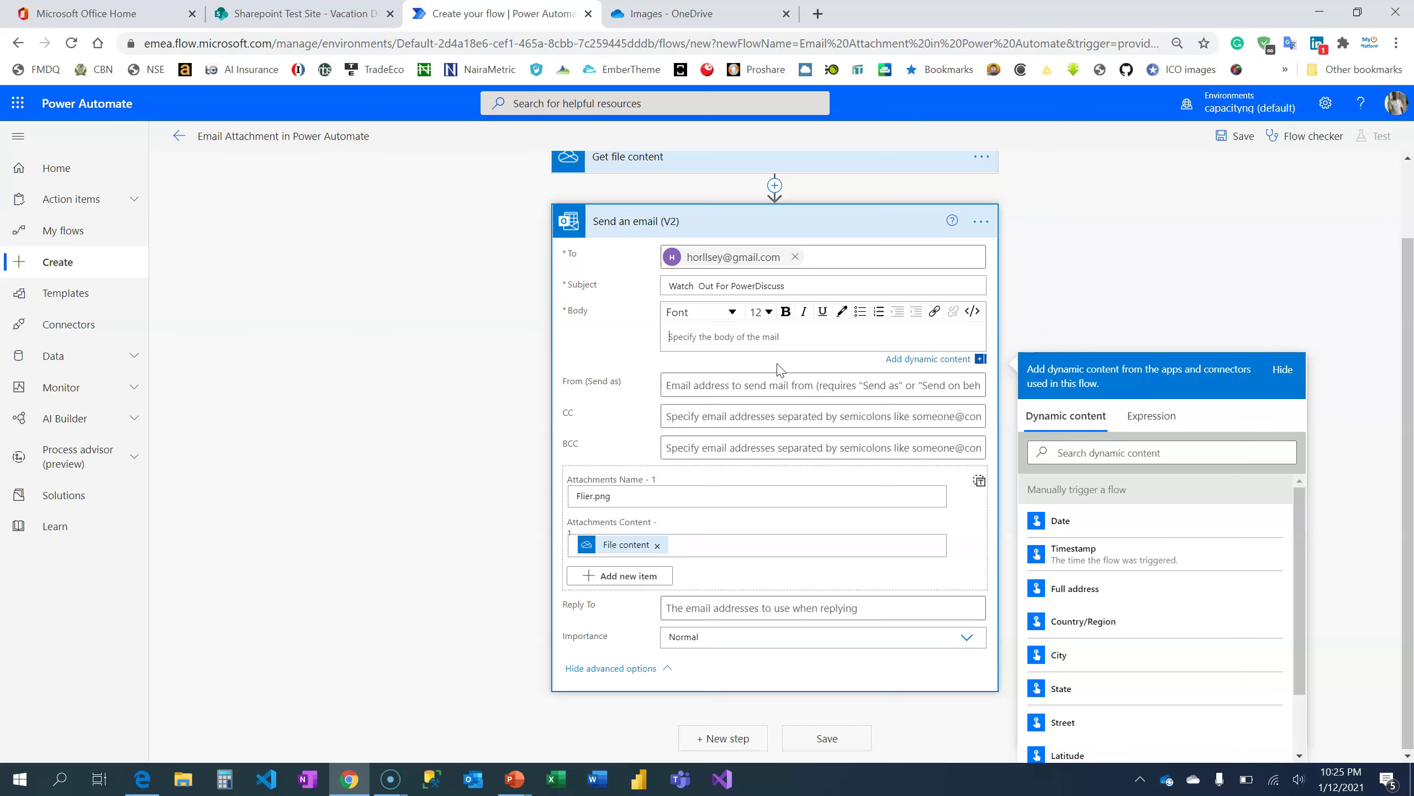
{"action": "type", "text": "Hi,"}
{"action": "key", "text": "Return"}
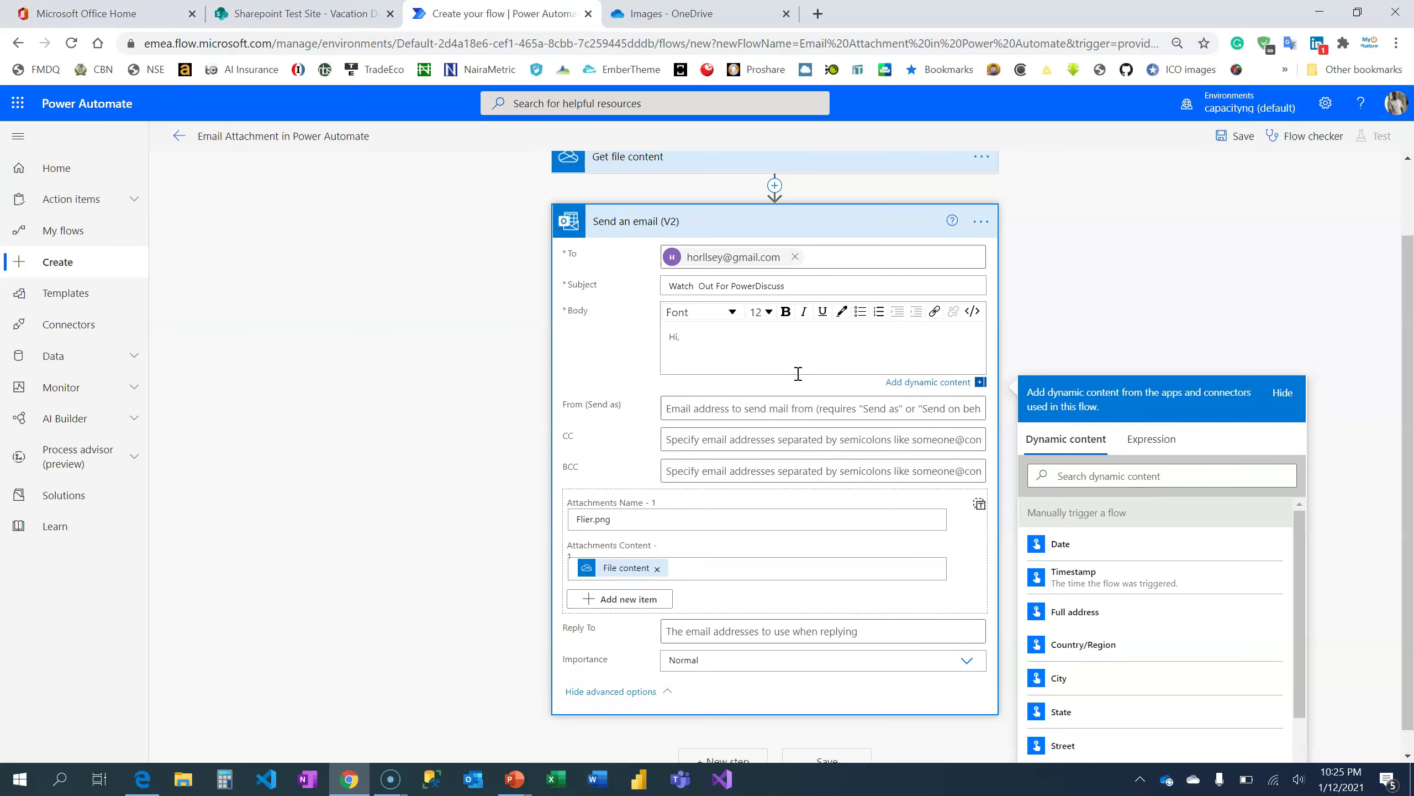
{"action": "type", "text": "Something exciting is coming"}
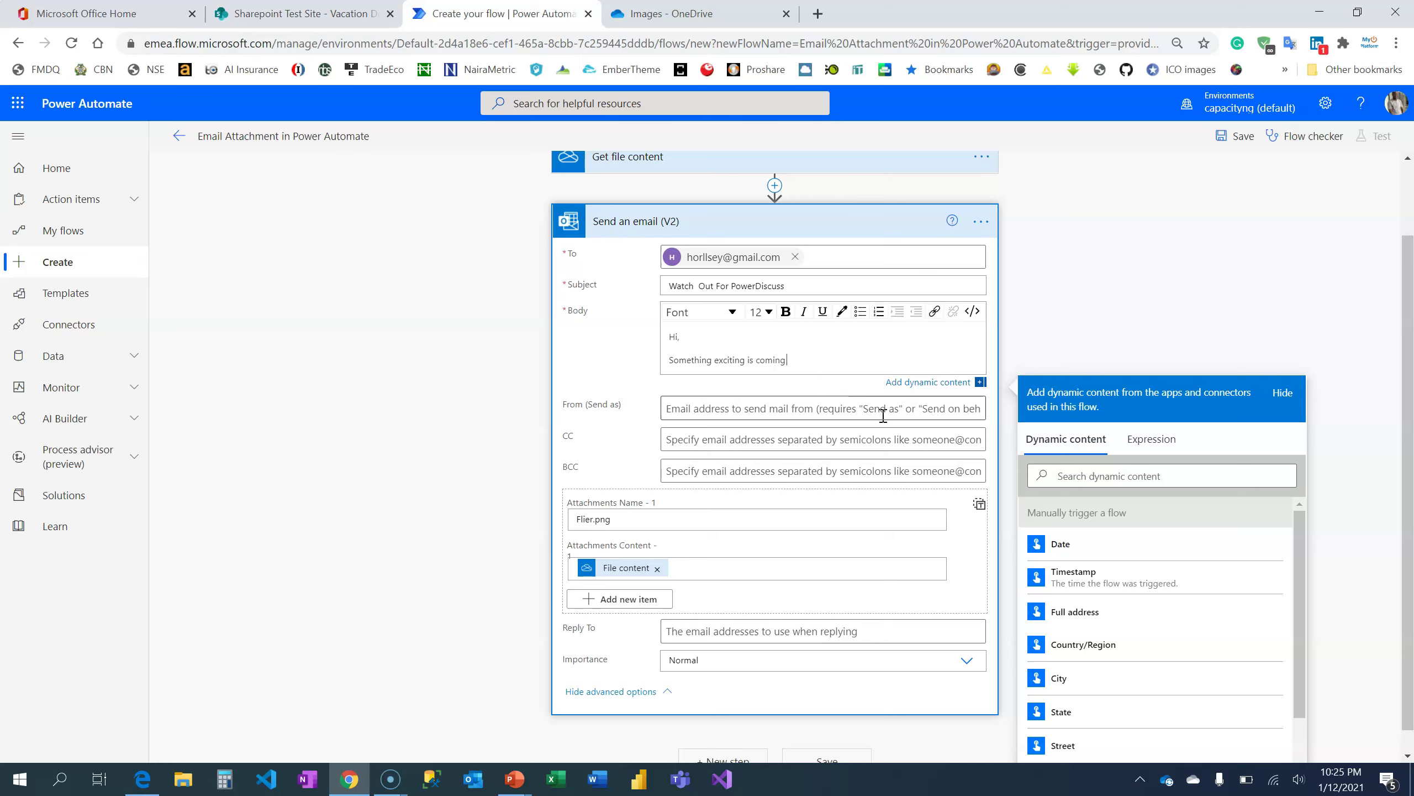
{"action": "type", "text": " in the month of F"}
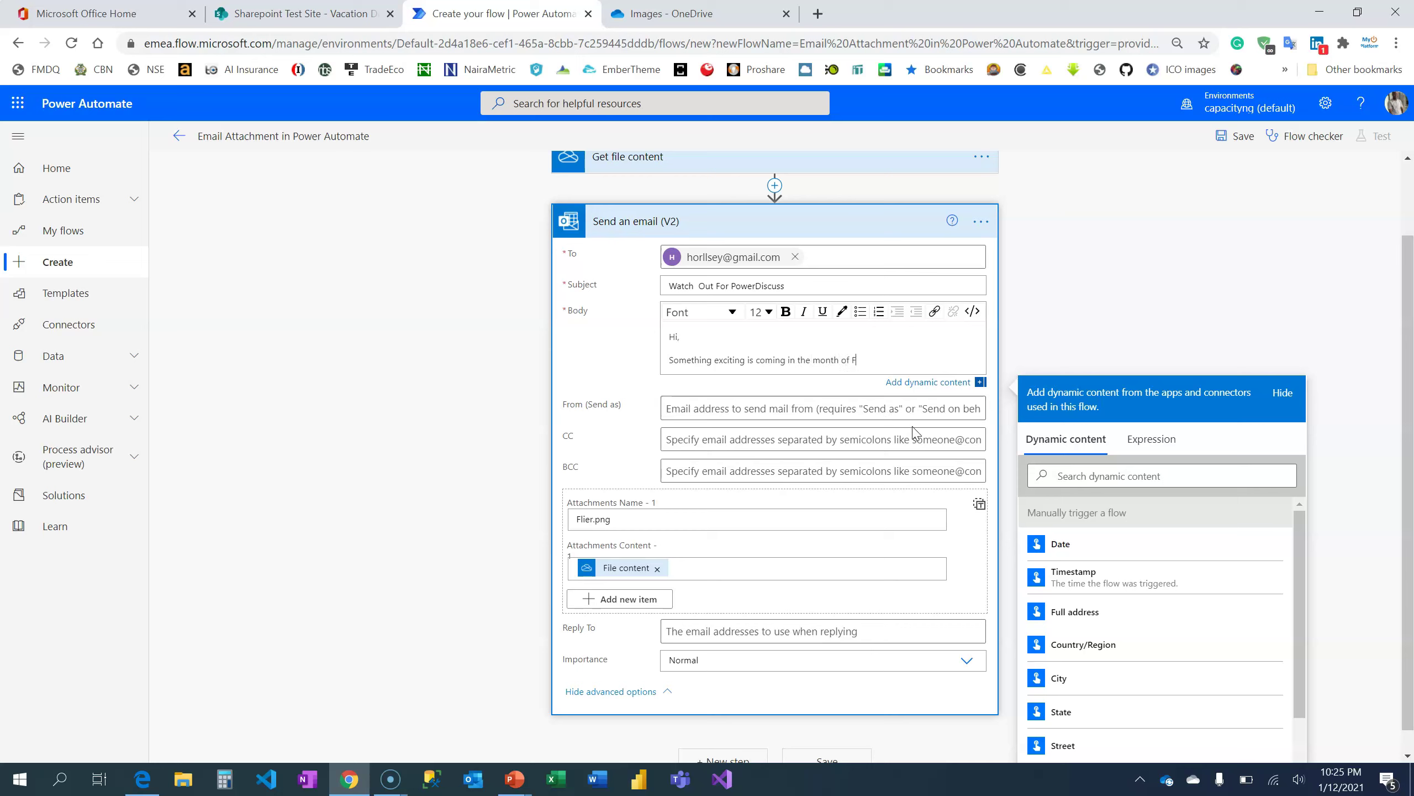
{"action": "type", "text": "ry."}
{"action": "key", "text": "Return"}
{"action": "type", "text": "P"}
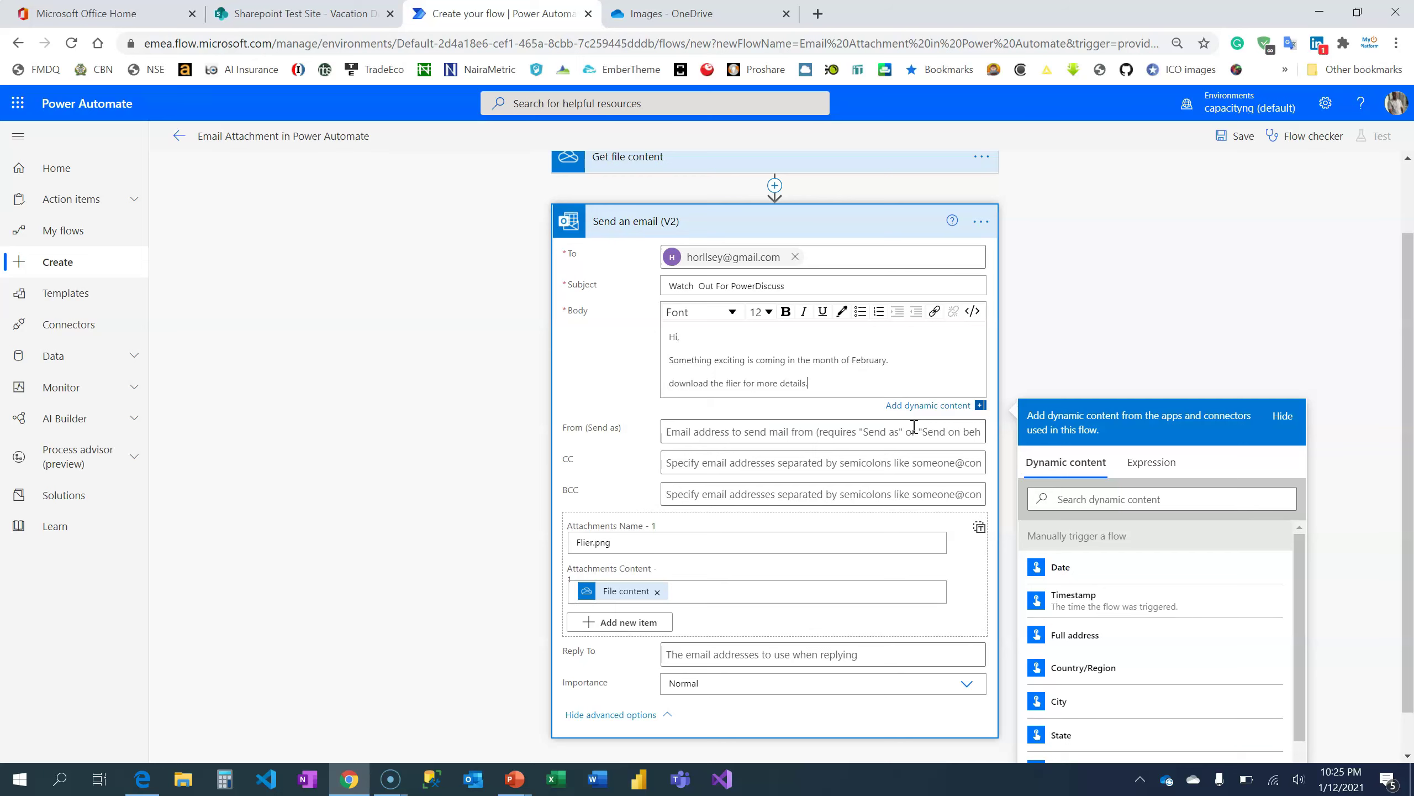
{"action": "key", "text": "Return"}
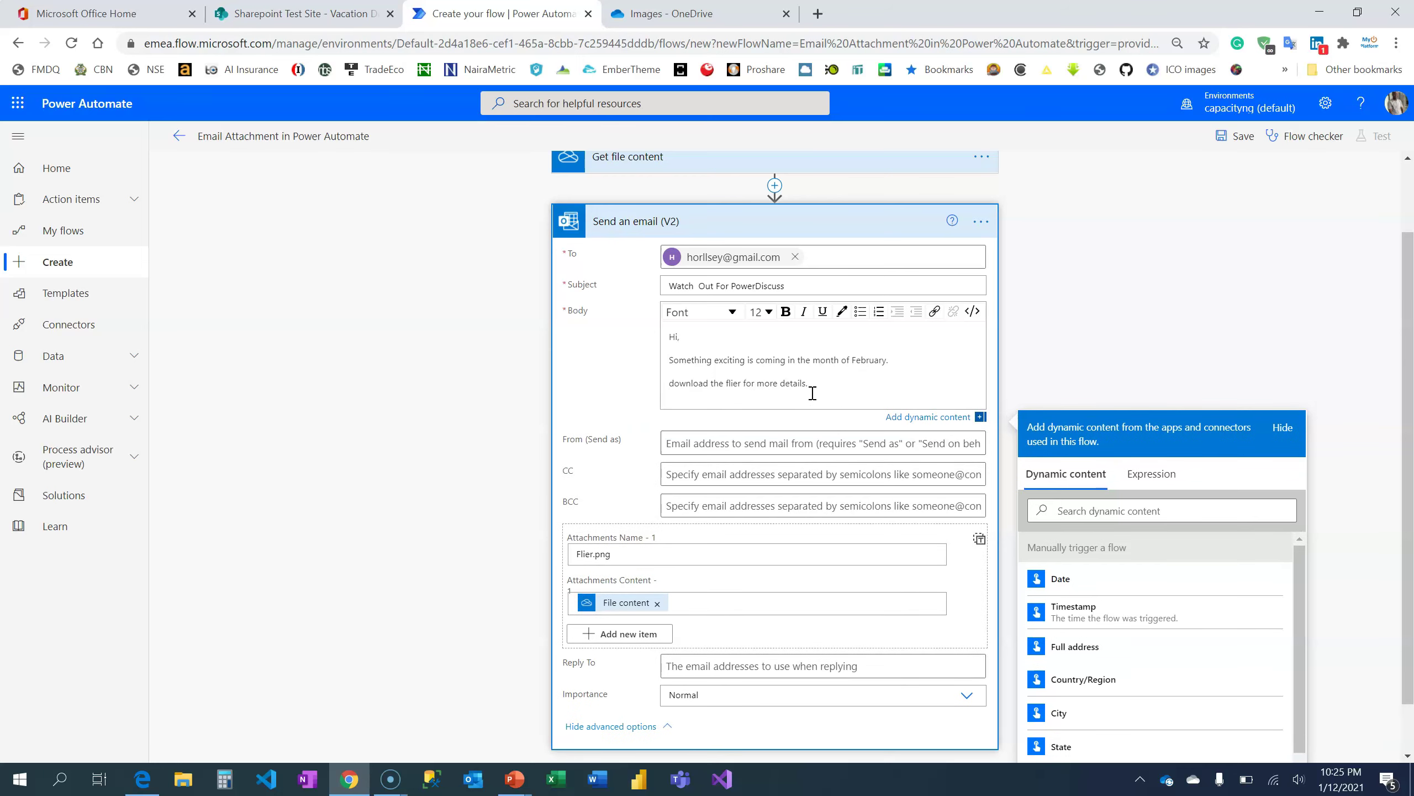
{"action": "scroll", "coordinate": [759, 719], "scroll_direction": "down", "scroll_amount": 1}
Save the flow, run a manual test, and open Gmail in a new browser tab
{"action": "left_click", "coordinate": [818, 745]}
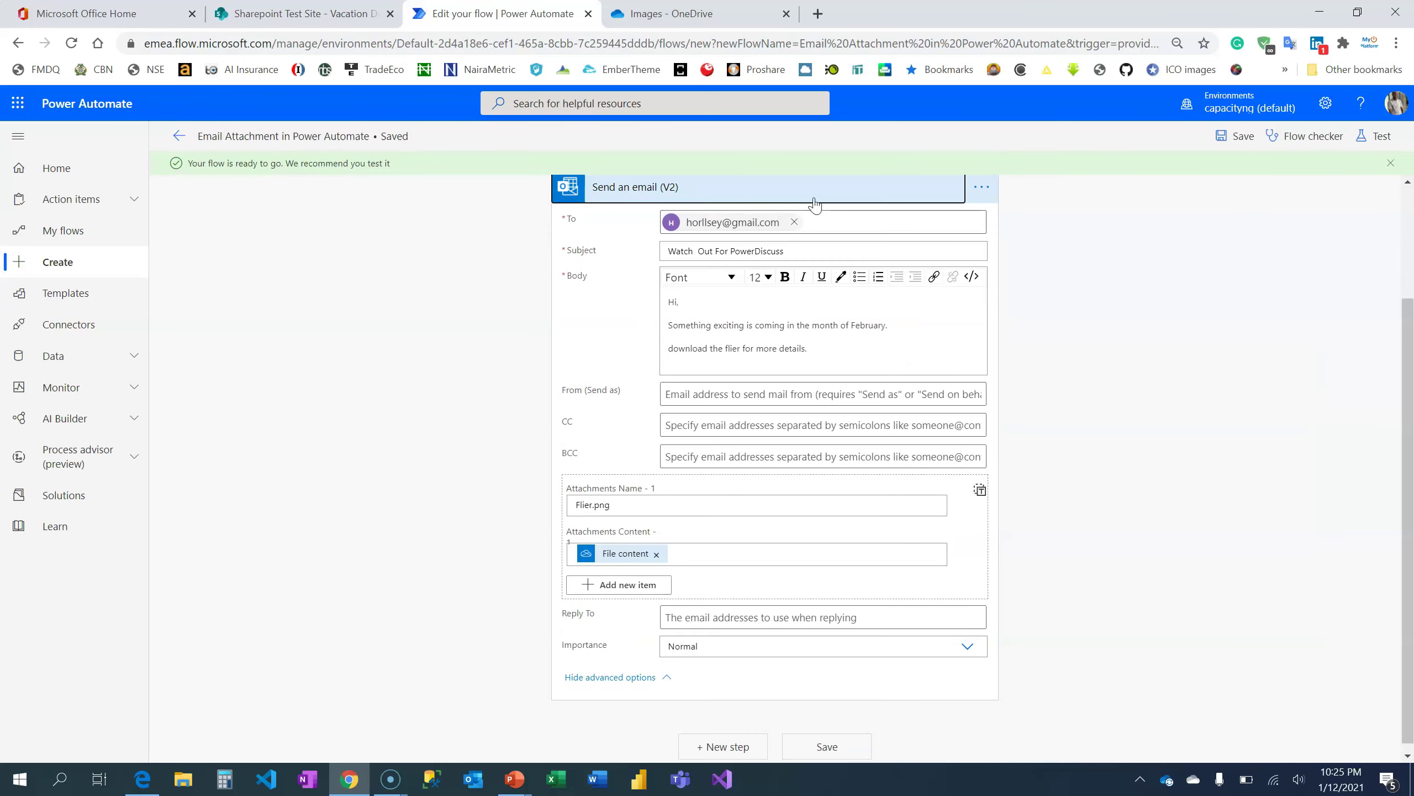
{"action": "left_click", "coordinate": [815, 204]}
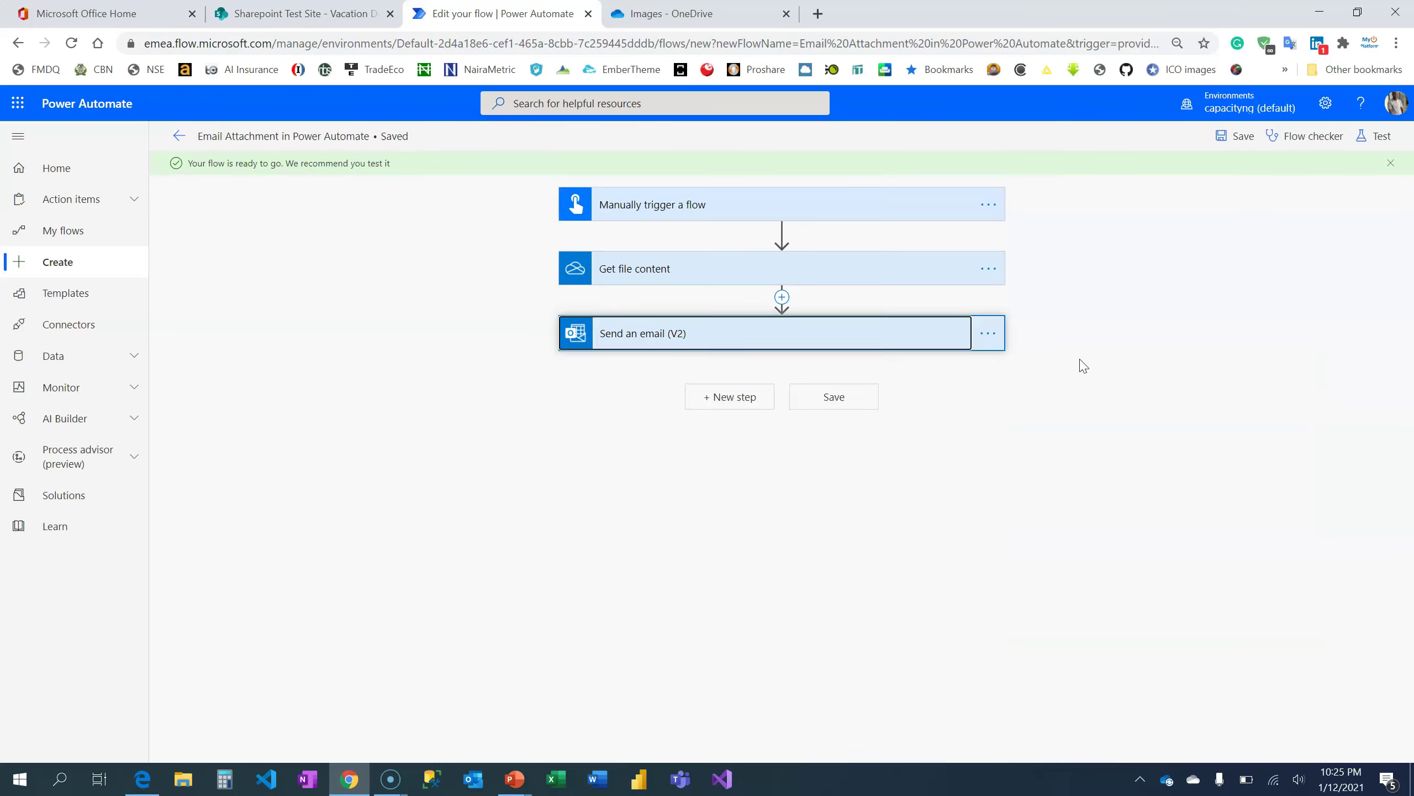
{"action": "left_click", "coordinate": [1384, 139]}
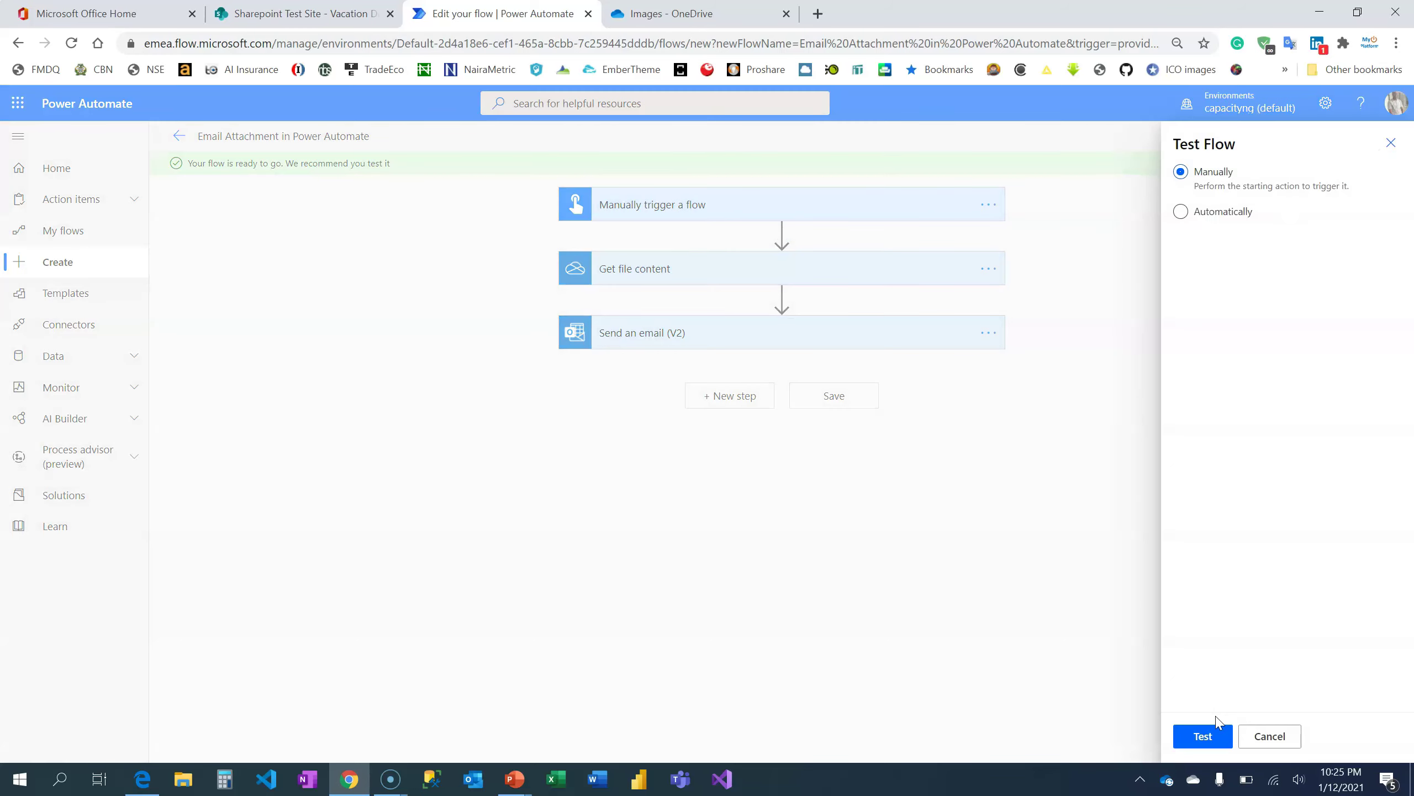
{"action": "left_click", "coordinate": [1203, 737]}
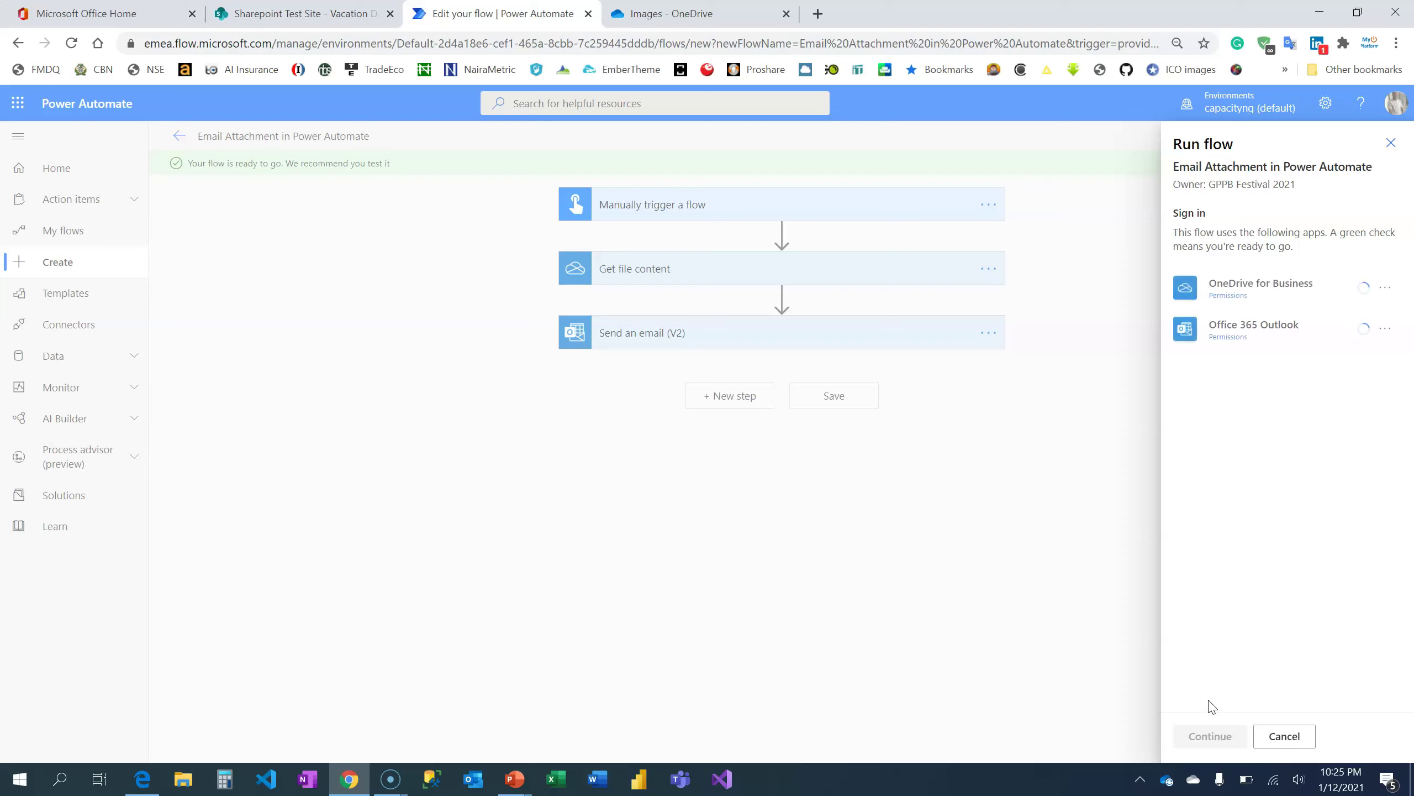
{"action": "left_click", "coordinate": [1213, 742]}
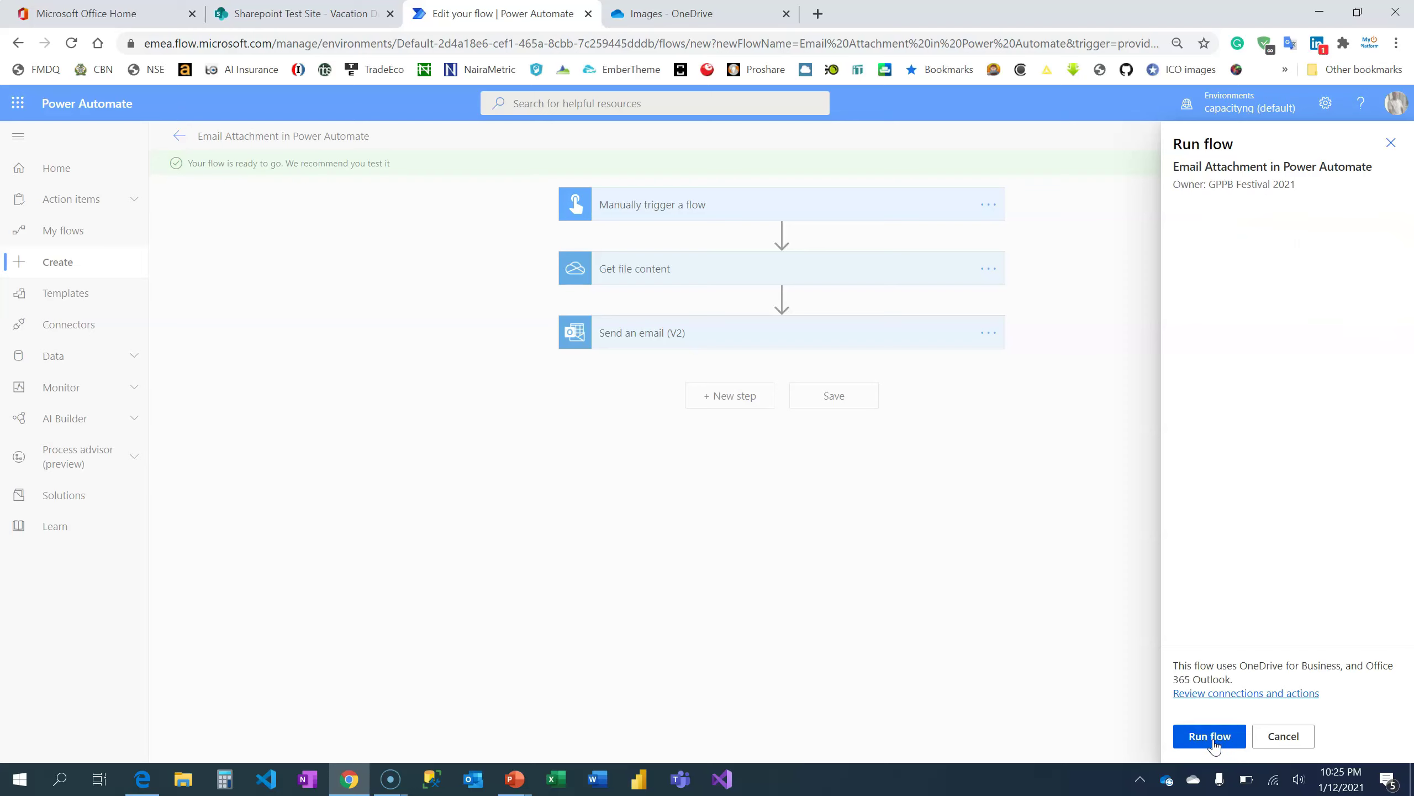
{"action": "left_click", "coordinate": [1214, 743]}
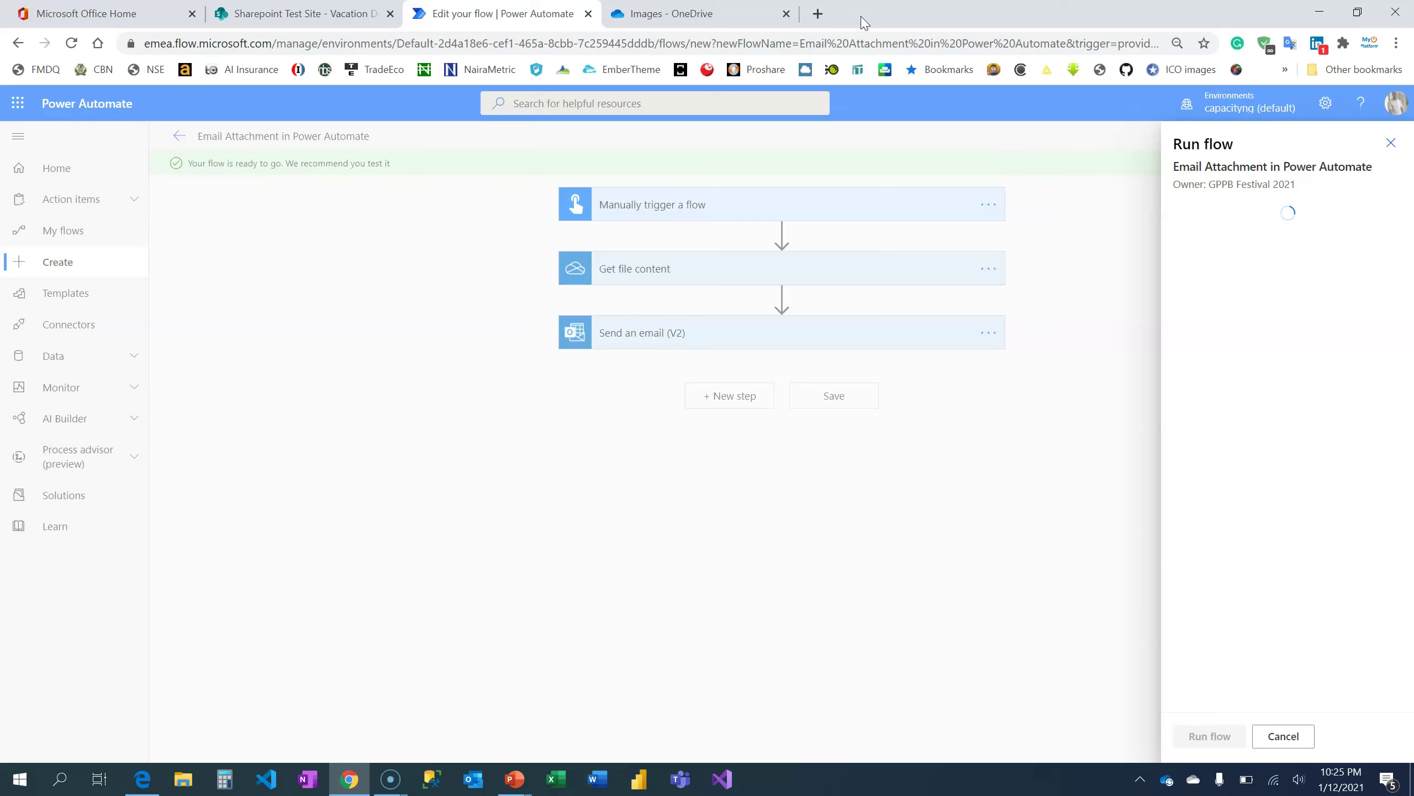
{"action": "left_click", "coordinate": [821, 15]}
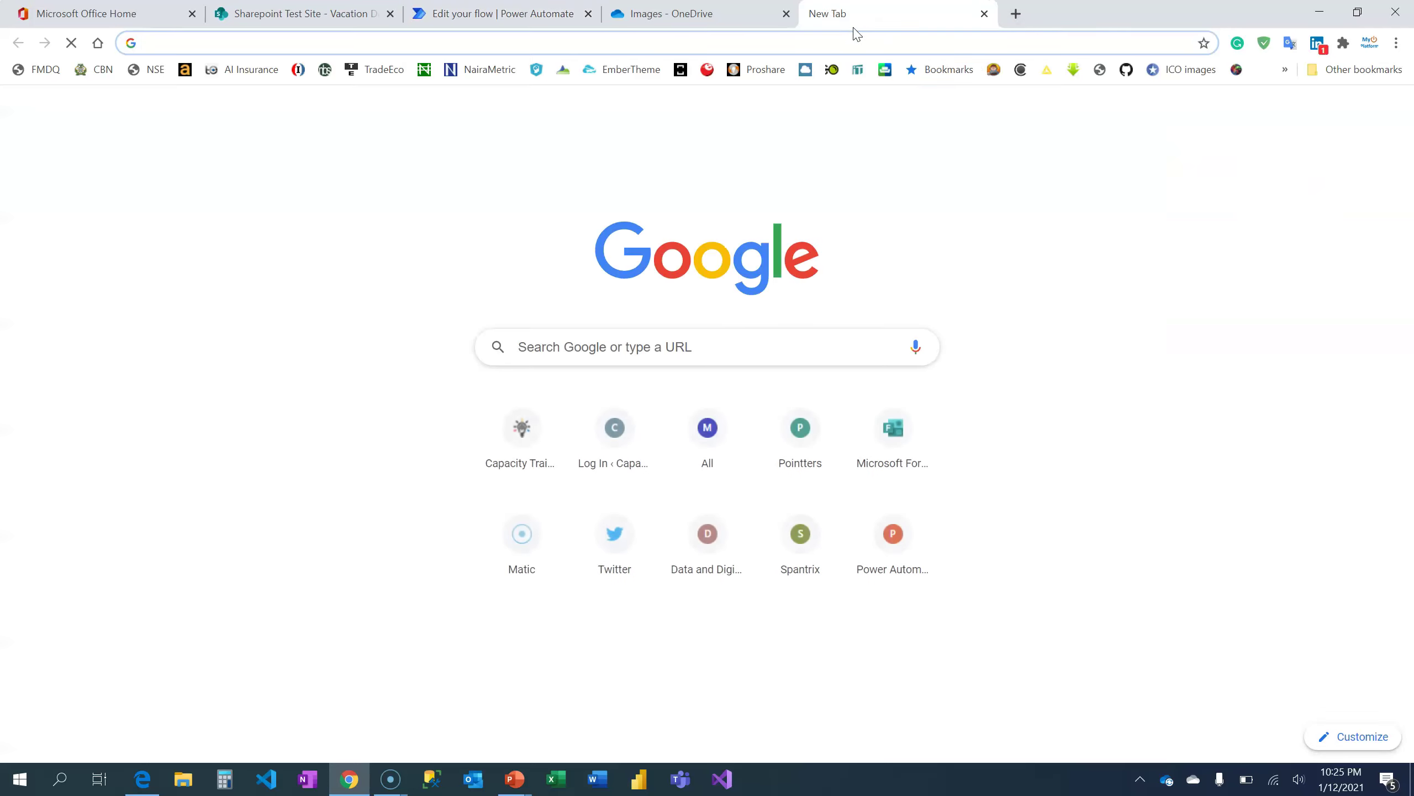
{"action": "left_click", "coordinate": [1253, 112]}
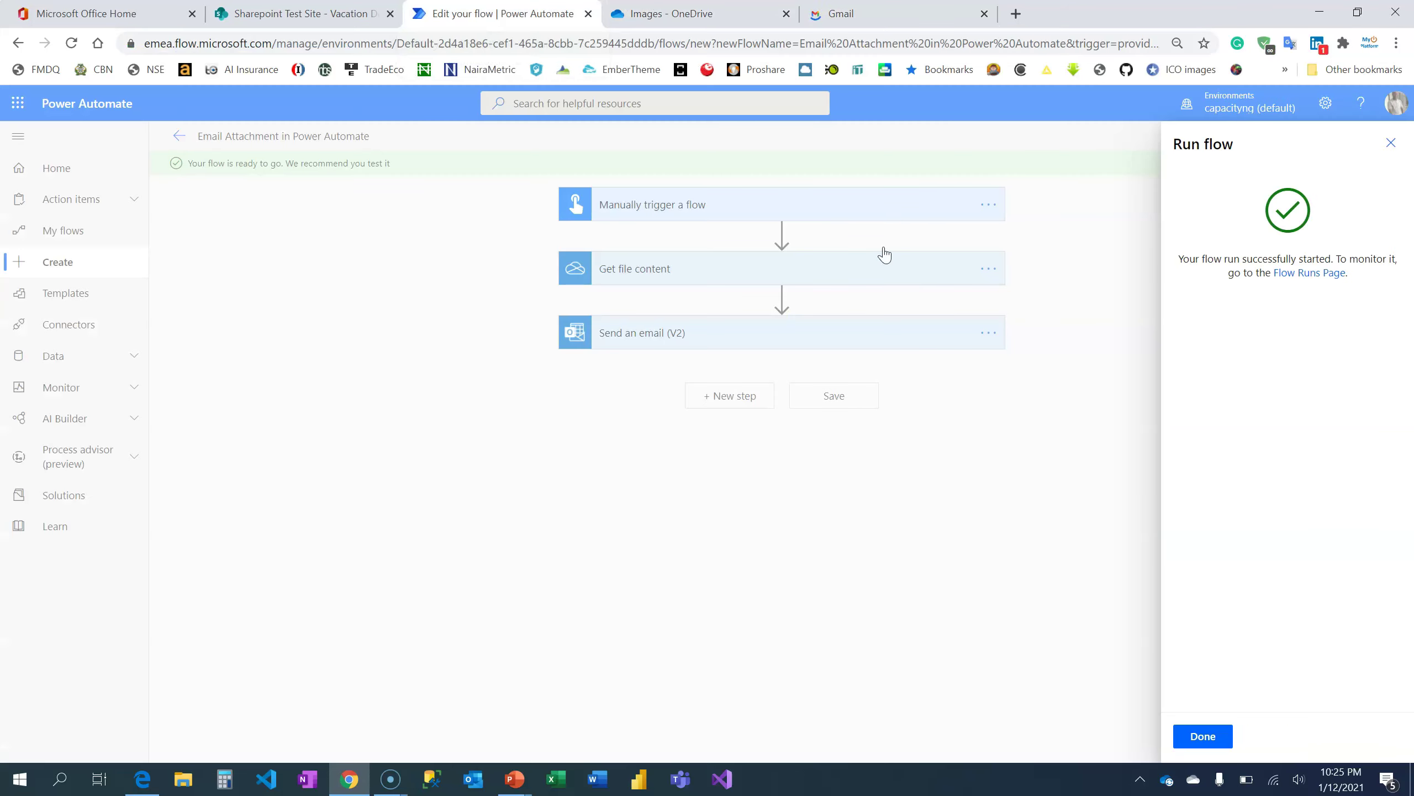
Close the run confirmation panel and go to the Gmail inbox
{"action": "left_click", "coordinate": [1204, 735]}
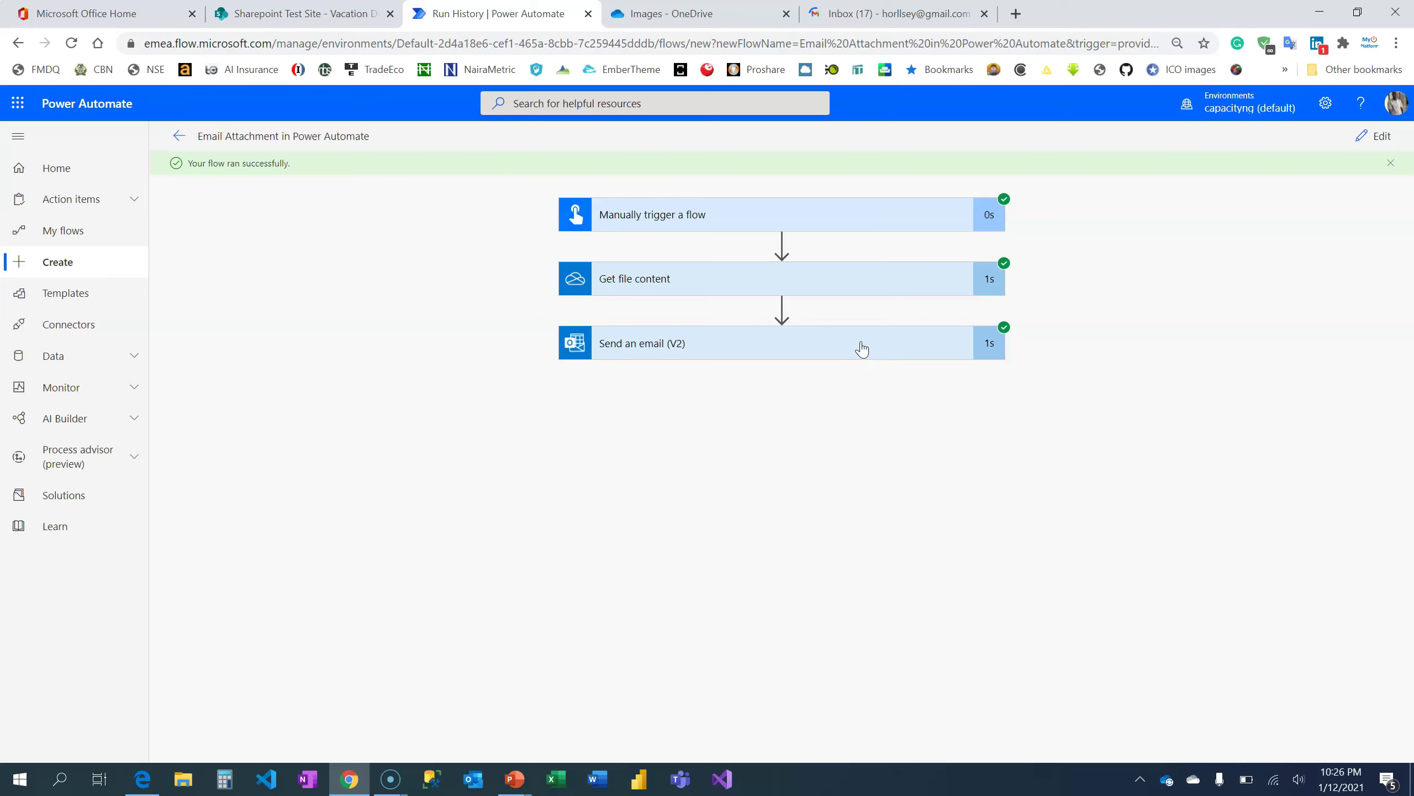
{"action": "left_click", "coordinate": [876, 14]}
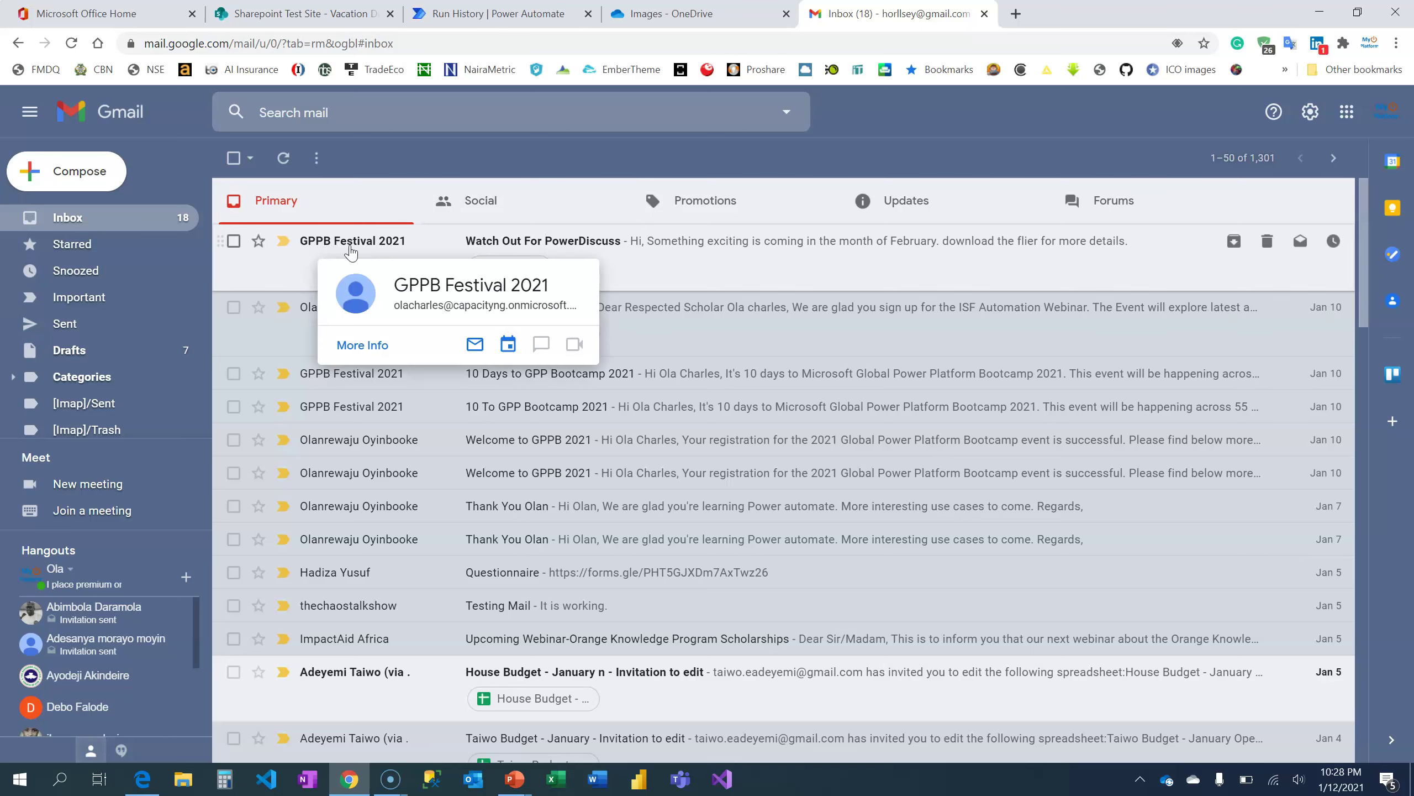
Open the 'Watch Out For PowerDiscuss' email and preview its Flier.png attachment
{"action": "left_click", "coordinate": [624, 252]}
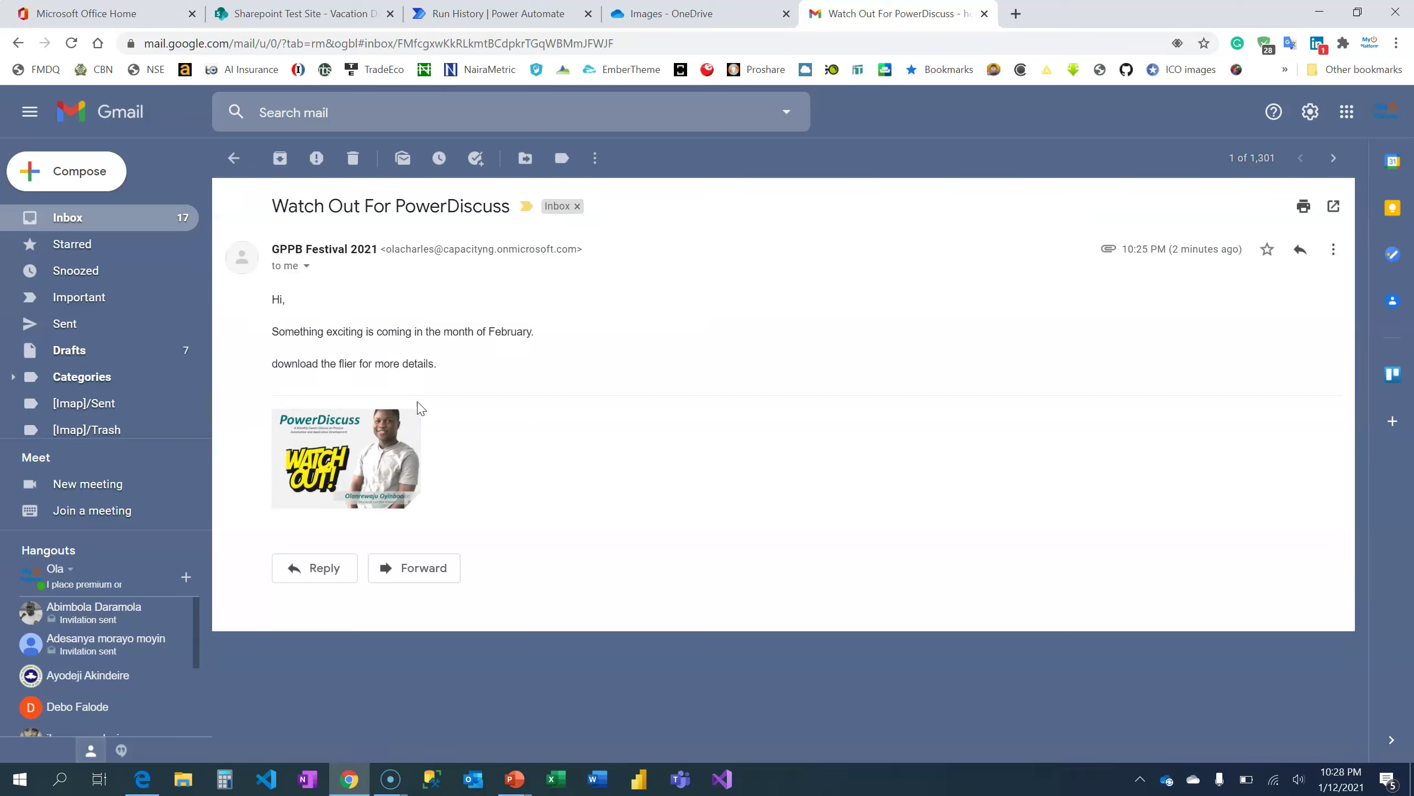
{"action": "left_click", "coordinate": [323, 457]}
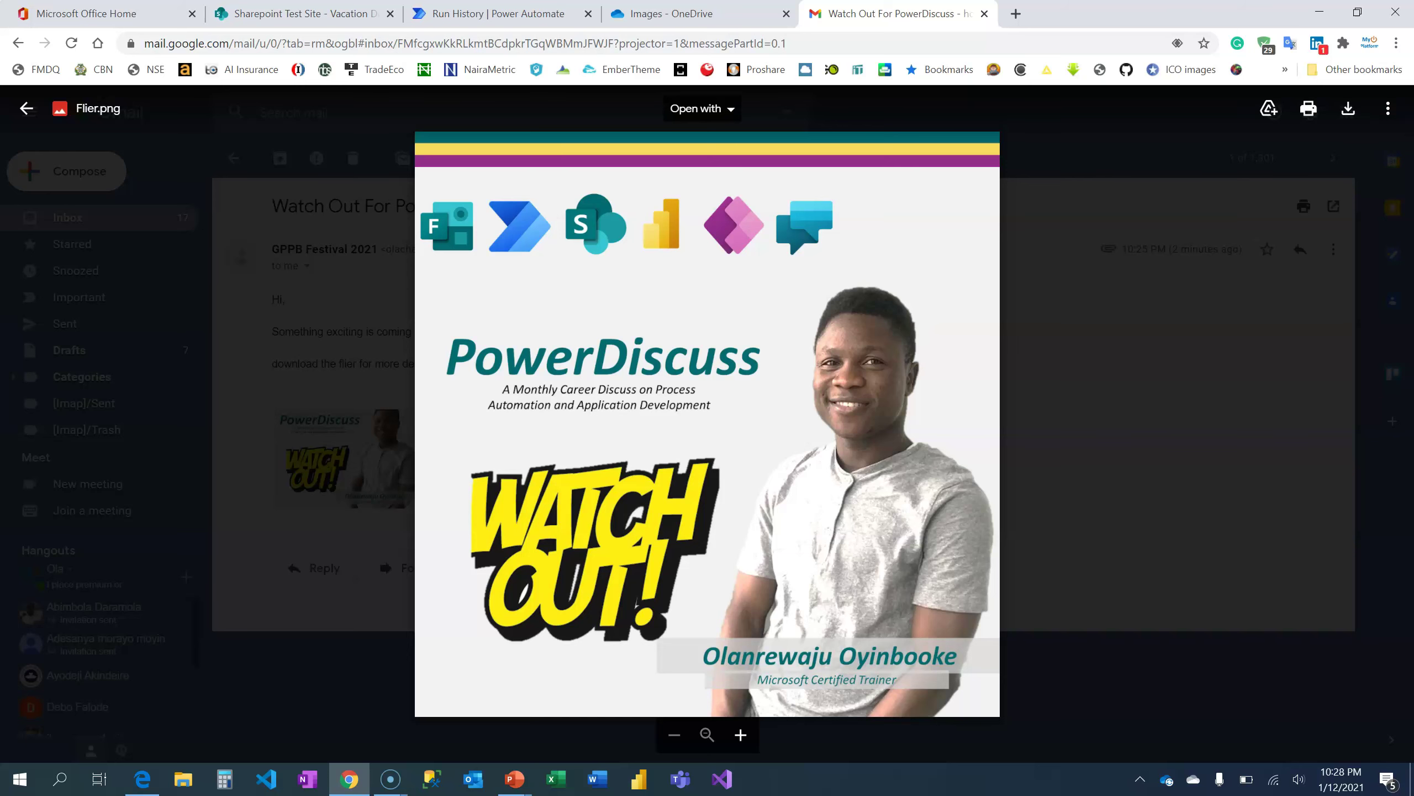
{"action": "left_click", "coordinate": [523, 14]}
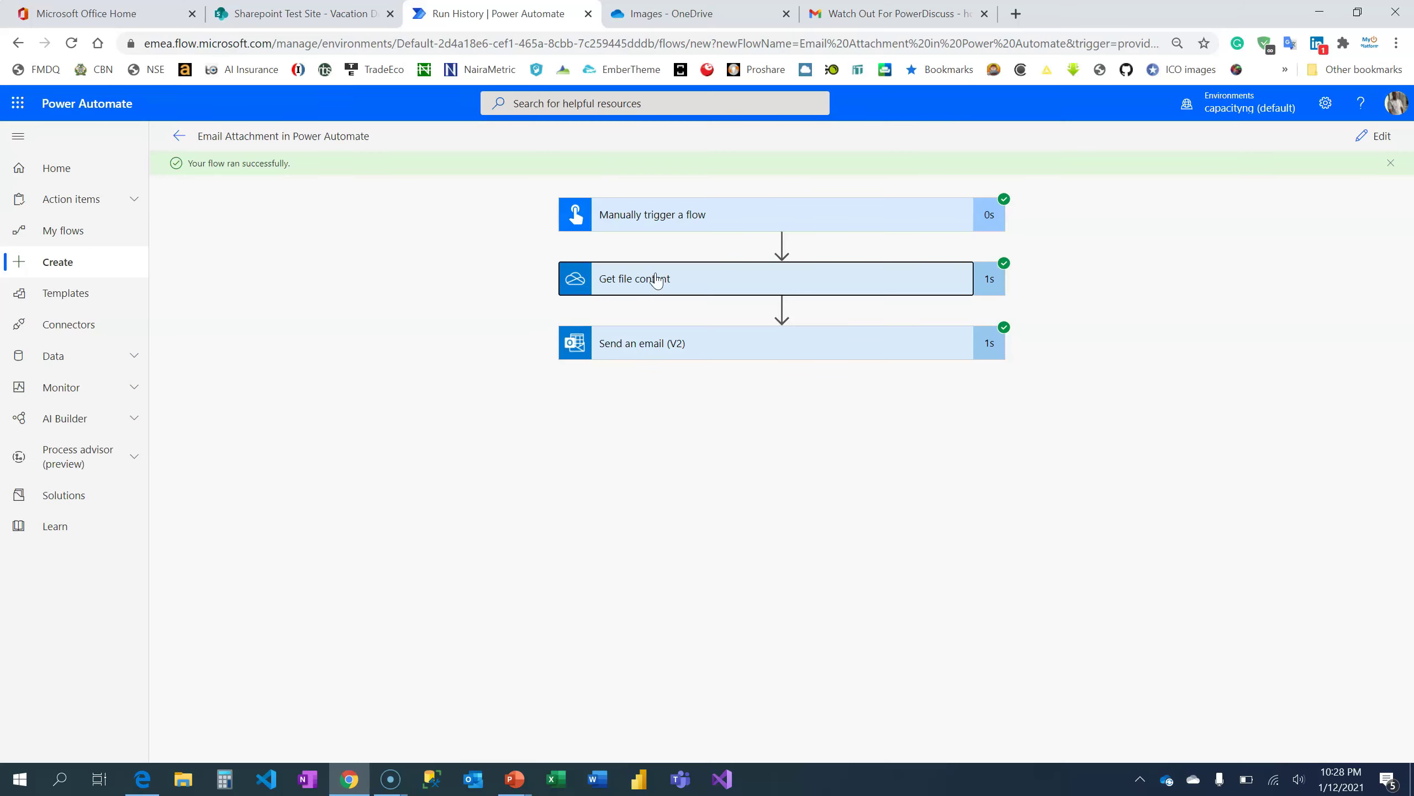